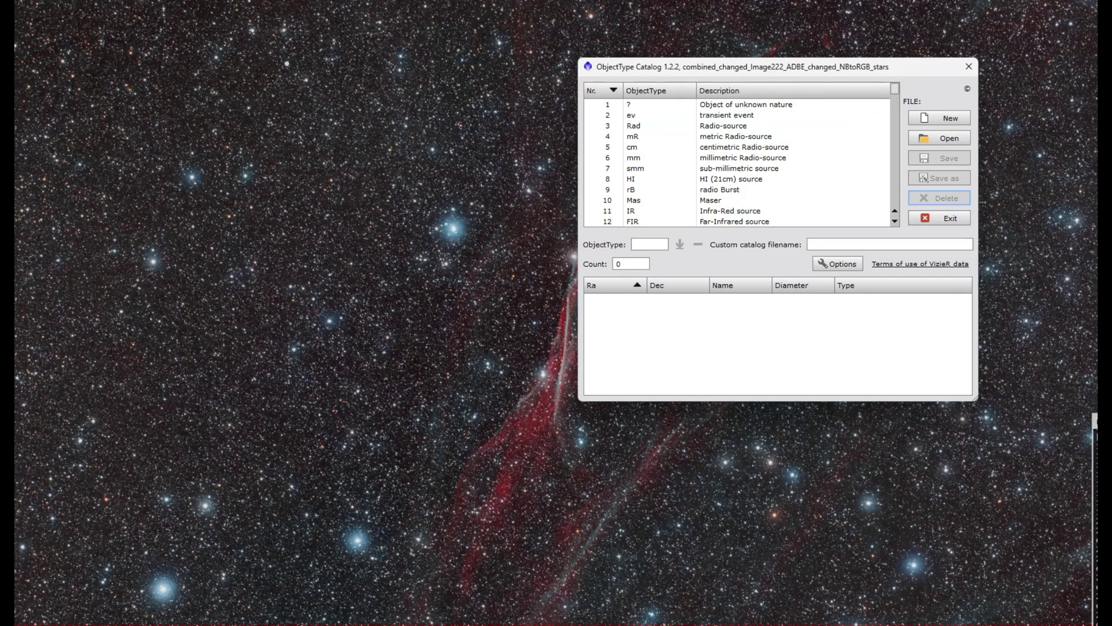
- Retrieve the Galaxy (G) objects for the image in the ObjectType Catalog script and look through the resulting list
{"action": "left_click_drag", "start_coordinate": [709, 71], "coordinate": [671, 95]}
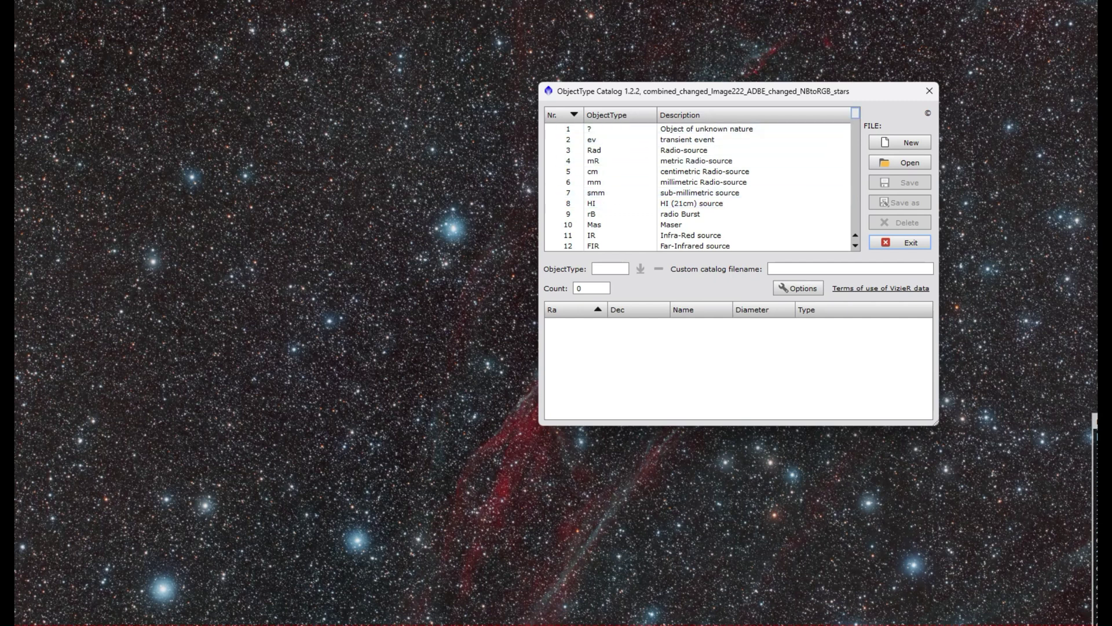
{"action": "left_click_drag", "start_coordinate": [855, 113], "coordinate": [856, 223]}
{"action": "scroll", "coordinate": [695, 182], "scroll_direction": "up", "scroll_amount": 11}
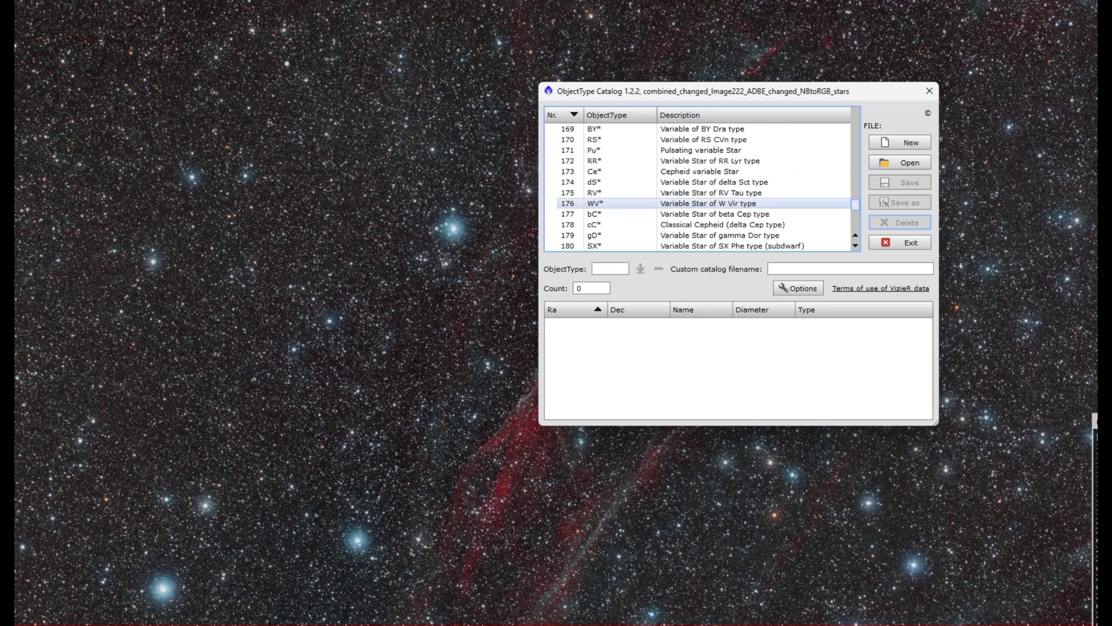
{"action": "scroll", "coordinate": [695, 182], "scroll_direction": "down", "scroll_amount": 4}
{"action": "scroll", "coordinate": [695, 182], "scroll_direction": "down", "scroll_amount": 1}
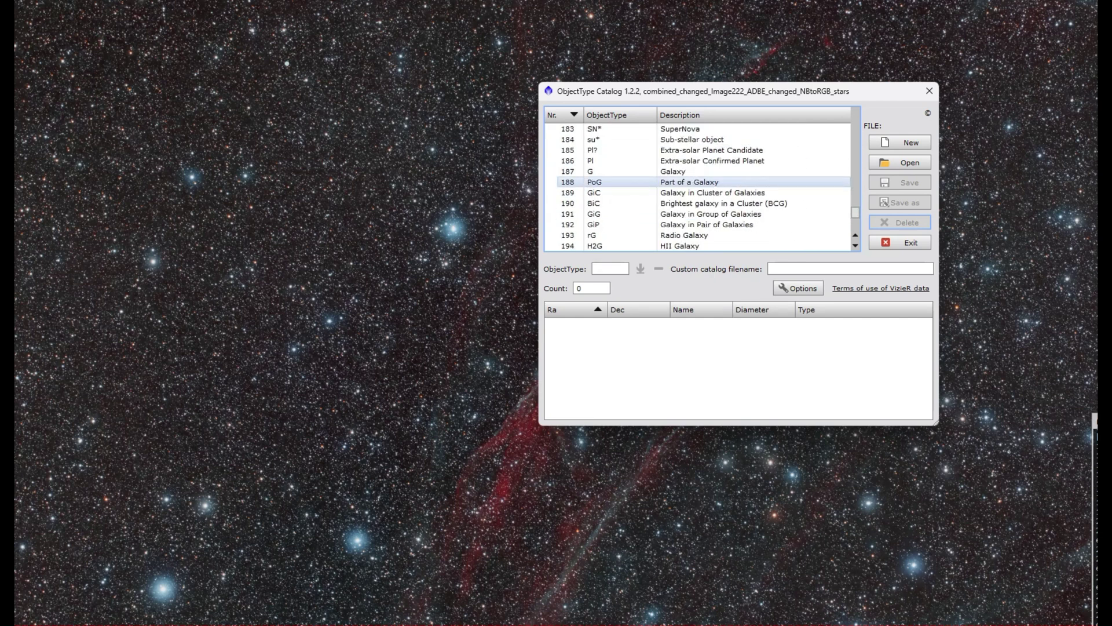
{"action": "left_click", "coordinate": [614, 172]}
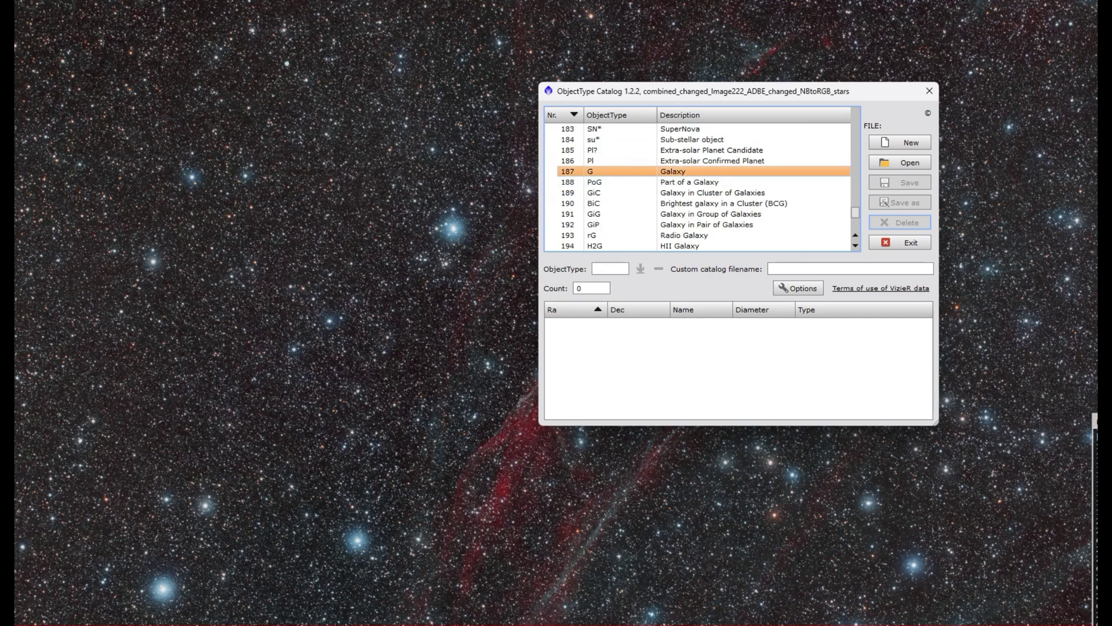
{"action": "left_click", "coordinate": [640, 268]}
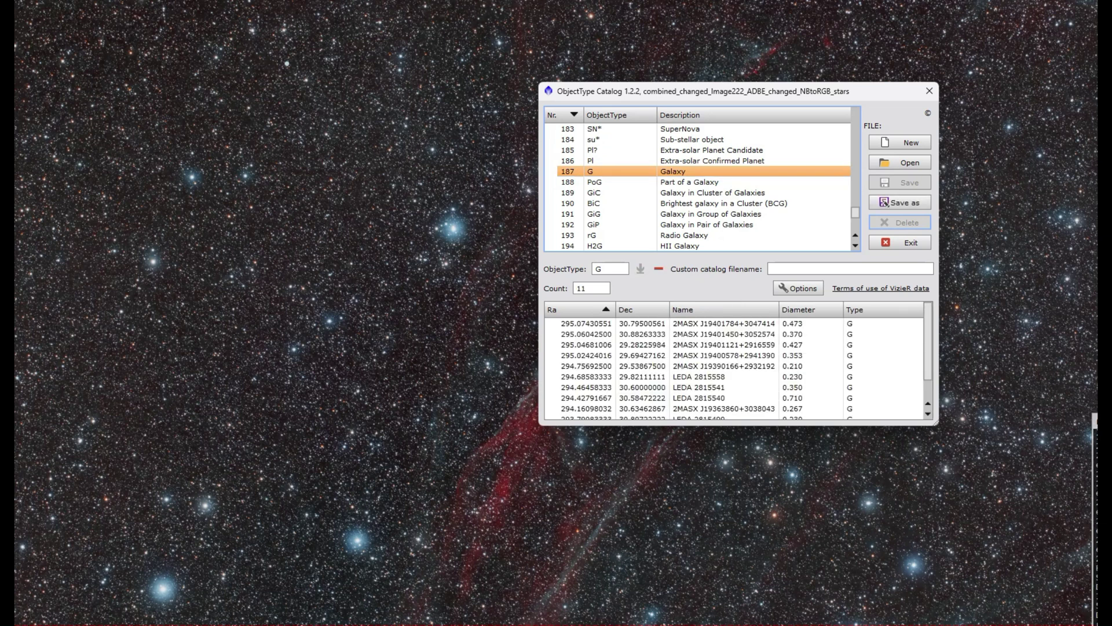
{"action": "scroll", "coordinate": [734, 365], "scroll_direction": "down", "scroll_amount": 1}
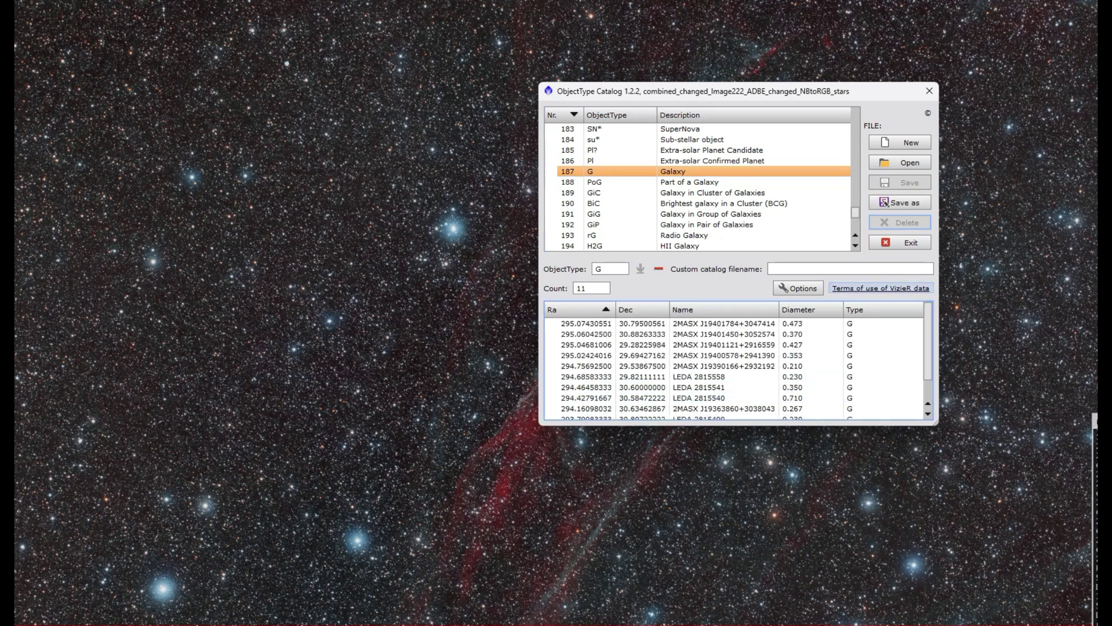
{"action": "scroll", "coordinate": [695, 213], "scroll_direction": "down", "scroll_amount": 1}
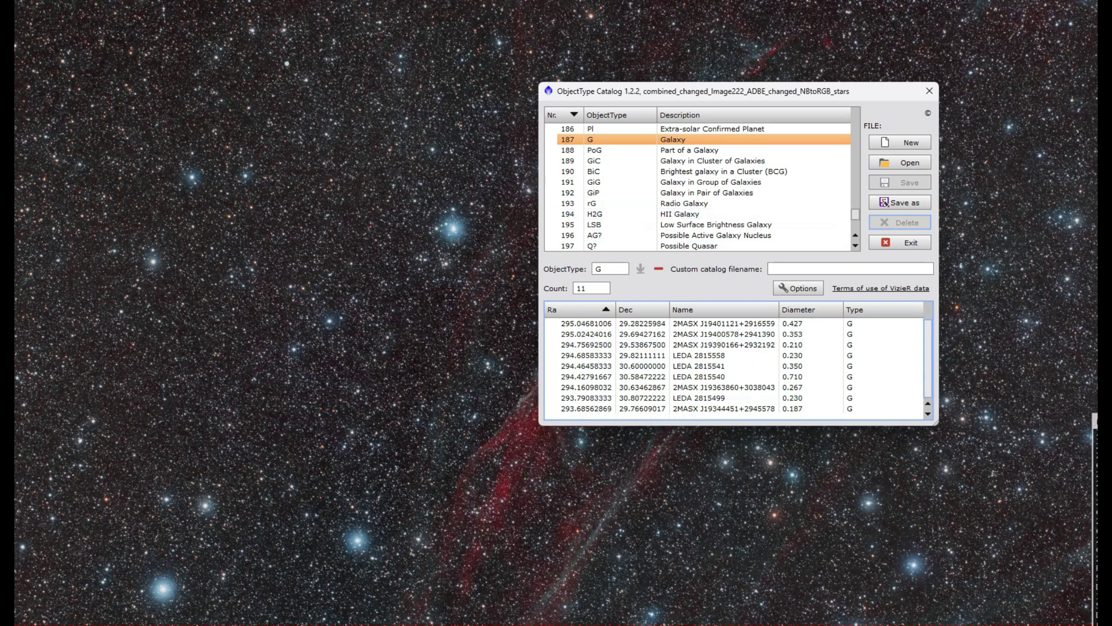
- Add the Carbon Star (C*) objects to the catalog list
{"action": "scroll", "coordinate": [695, 213], "scroll_direction": "up", "scroll_amount": 4}
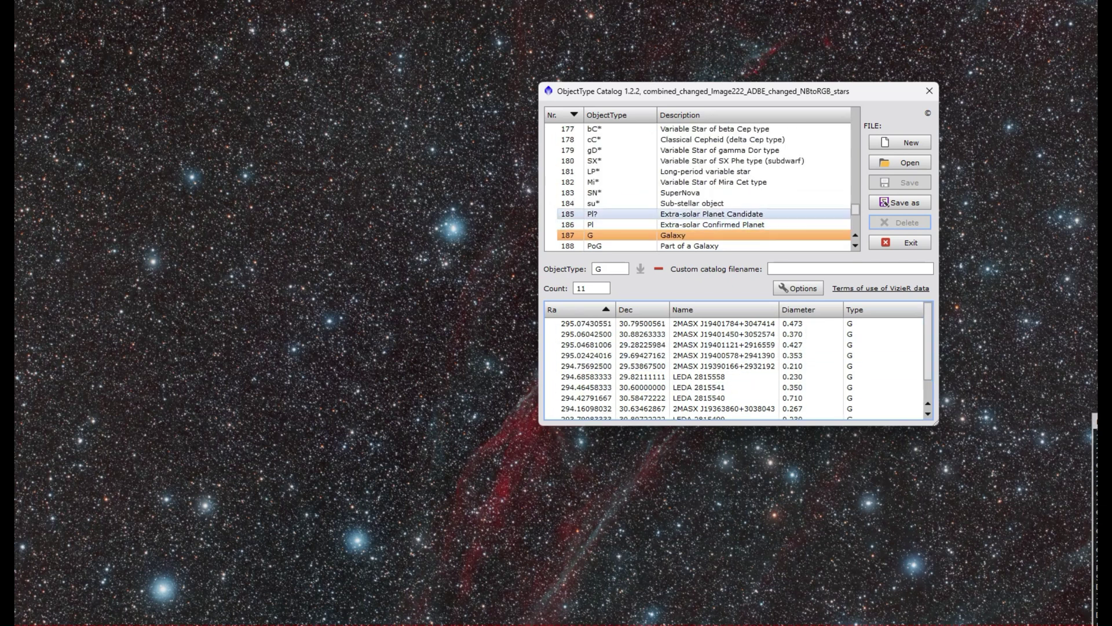
{"action": "scroll", "coordinate": [695, 213], "scroll_direction": "up", "scroll_amount": 13}
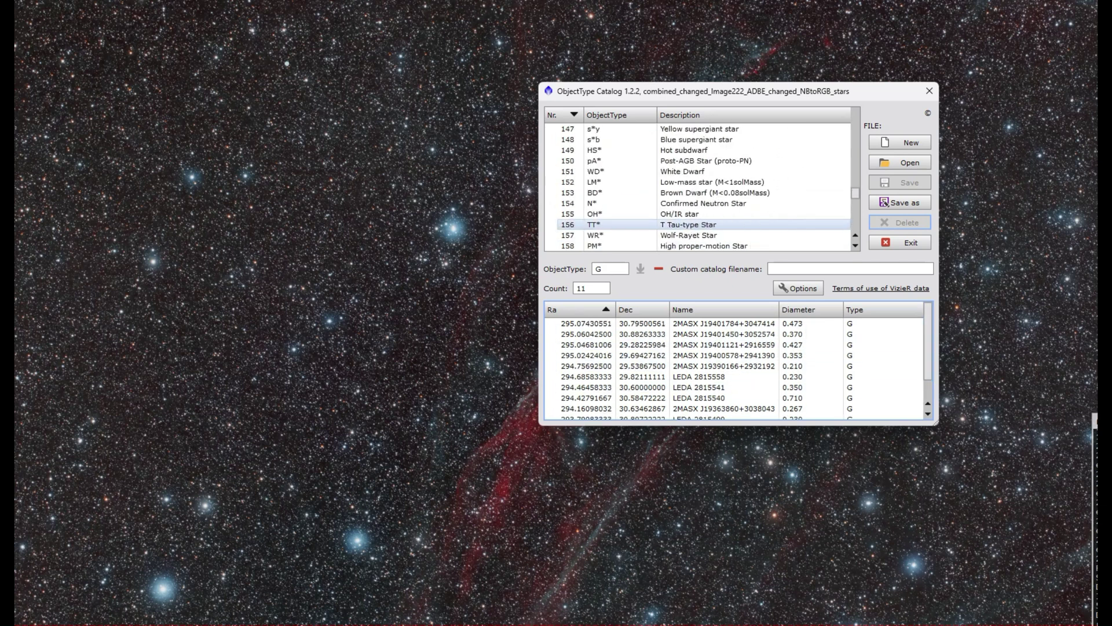
{"action": "left_click", "coordinate": [682, 214]}
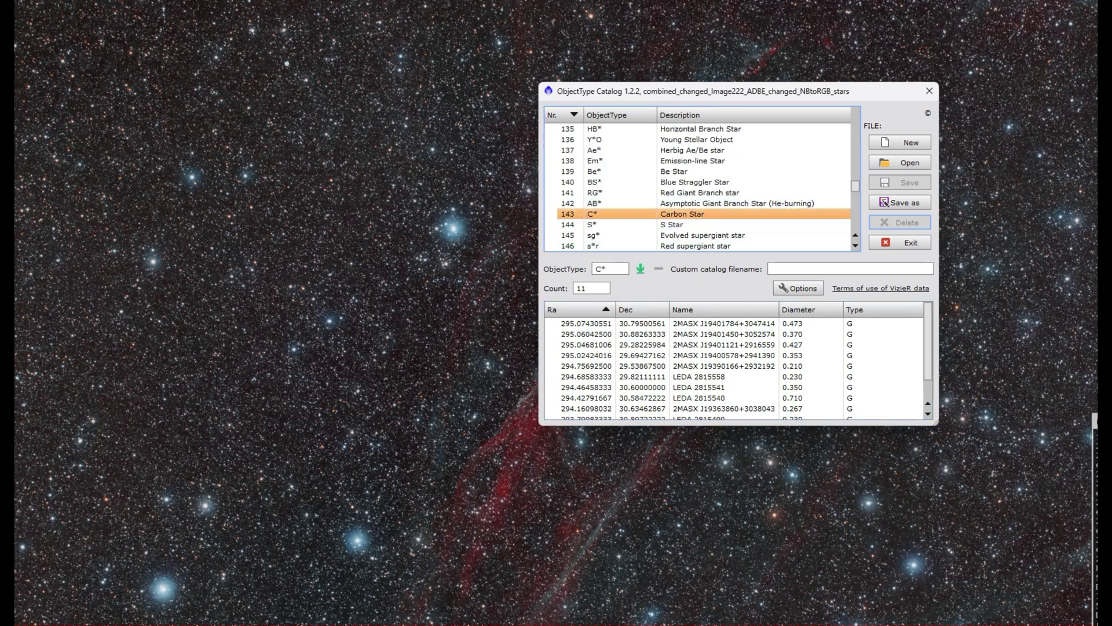
{"action": "left_click", "coordinate": [640, 268]}
- Select the Bubble (bub) object type in the object type list
{"action": "scroll", "coordinate": [695, 192], "scroll_direction": "up", "scroll_amount": 9}
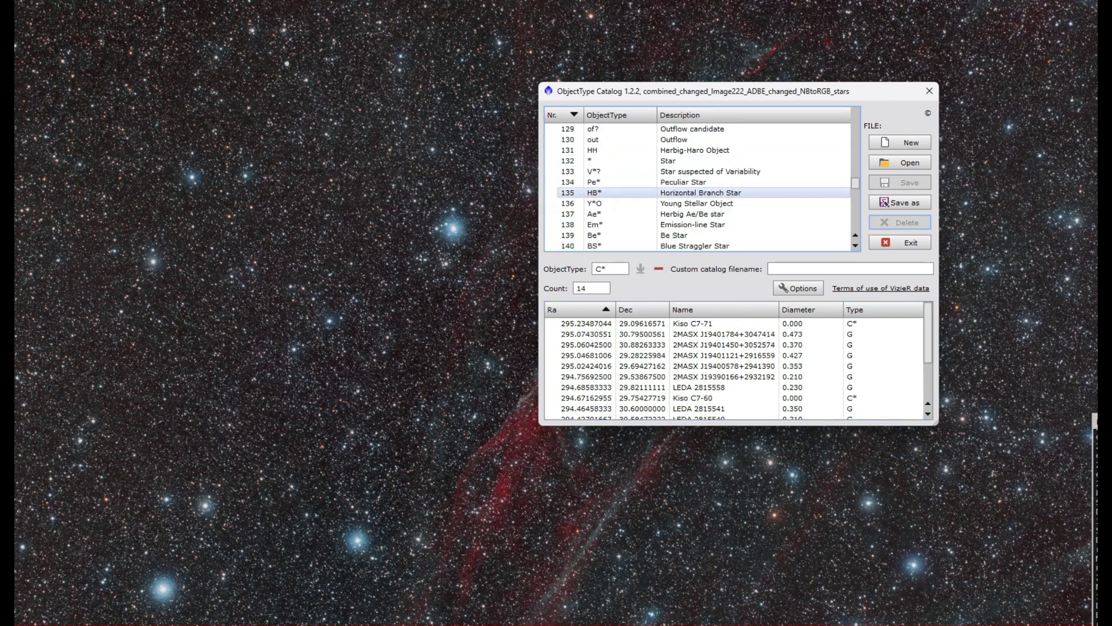
{"action": "left_click", "coordinate": [696, 224]}
{"action": "left_click", "coordinate": [696, 182]}
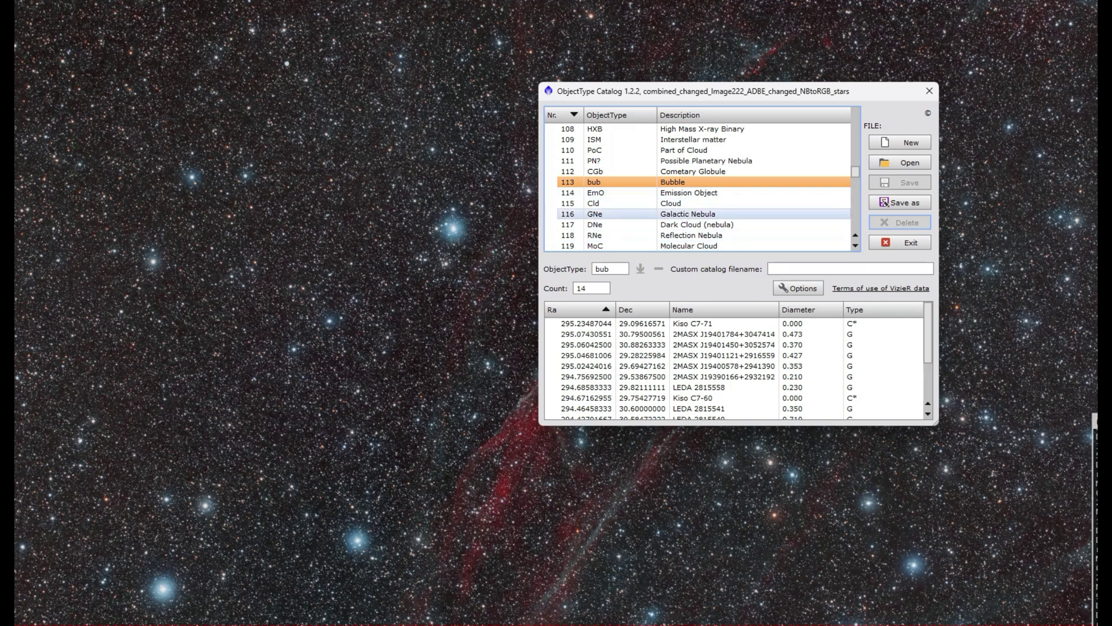
- Bring up the save dialog for the custom annotation catalog, and close the ObjectType Catalog script without saving
{"action": "left_click", "coordinate": [900, 202]}
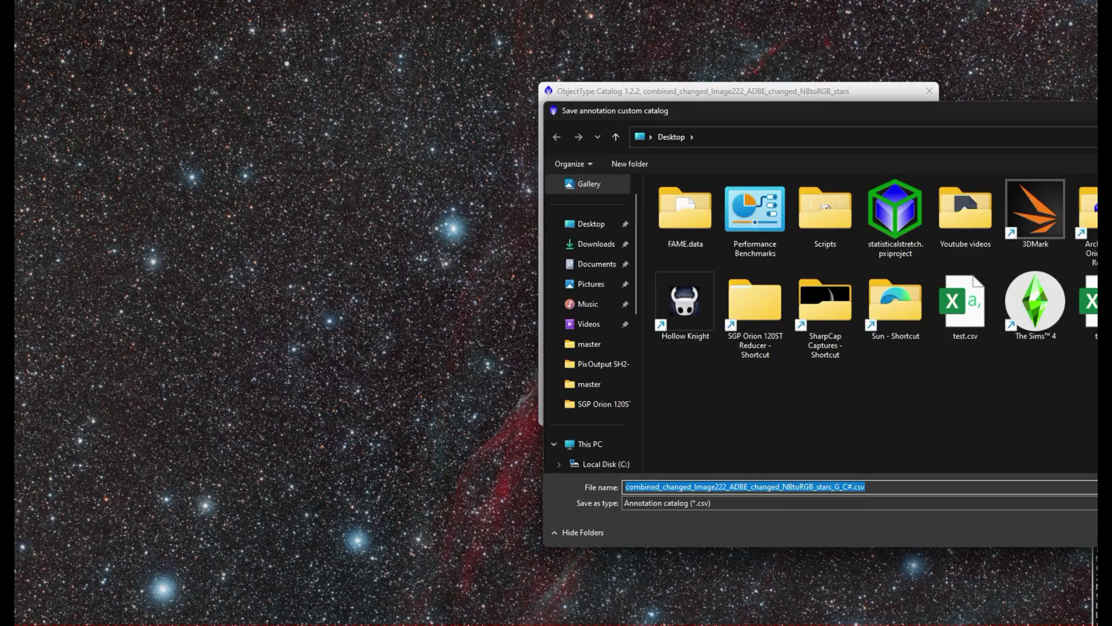
{"action": "left_click_drag", "start_coordinate": [855, 109], "coordinate": [524, 124]}
{"action": "left_click", "coordinate": [943, 124]}
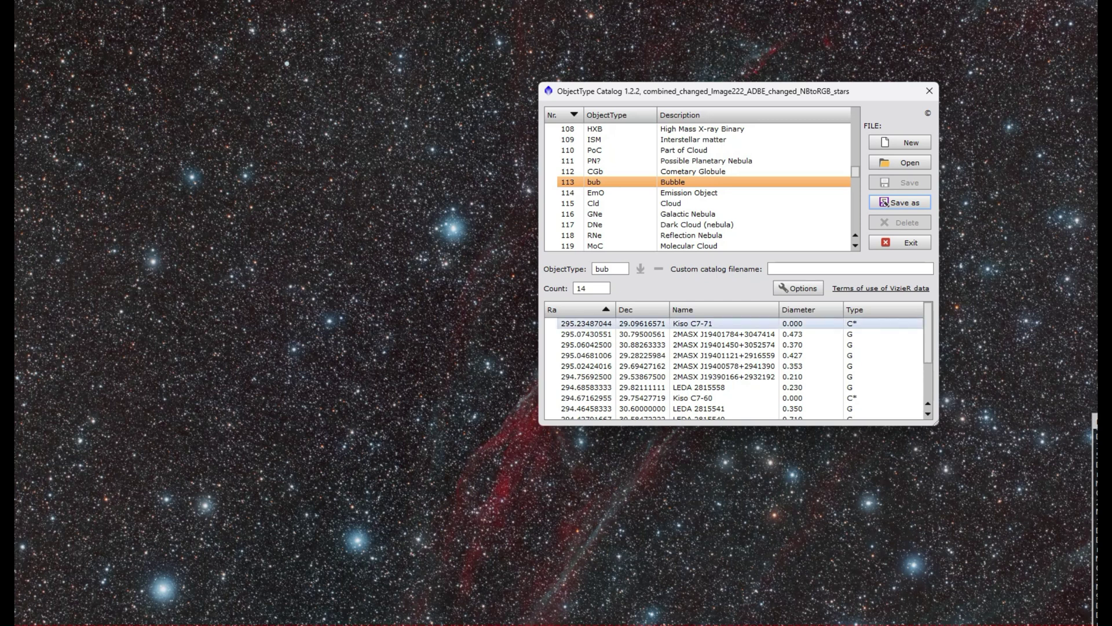
{"action": "left_click", "coordinate": [929, 91]}
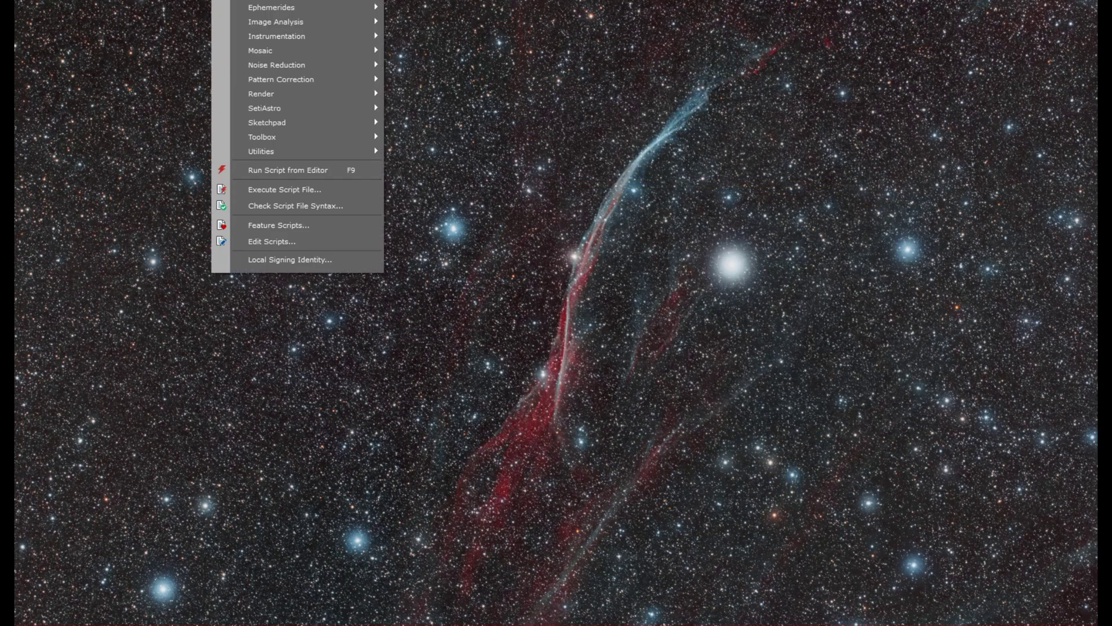
- Display the Custom user-defined catalog layer's parameters in the Image Annotation script, and close the script
{"action": "mouse_move", "coordinate": [303, 137]}
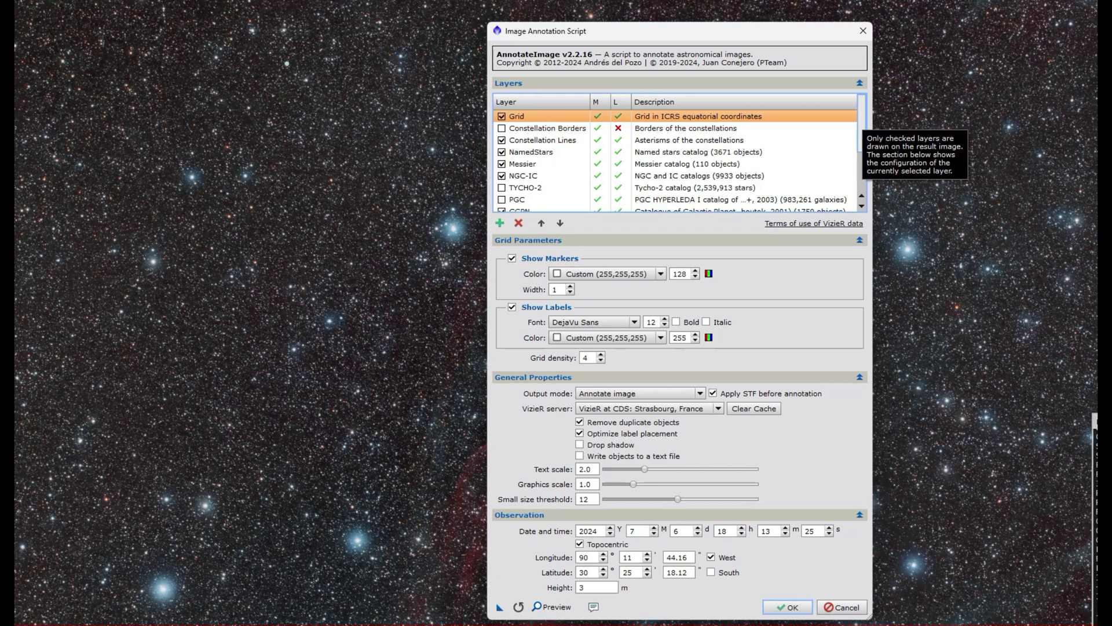
{"action": "left_click_drag", "start_coordinate": [862, 119], "coordinate": [861, 157]}
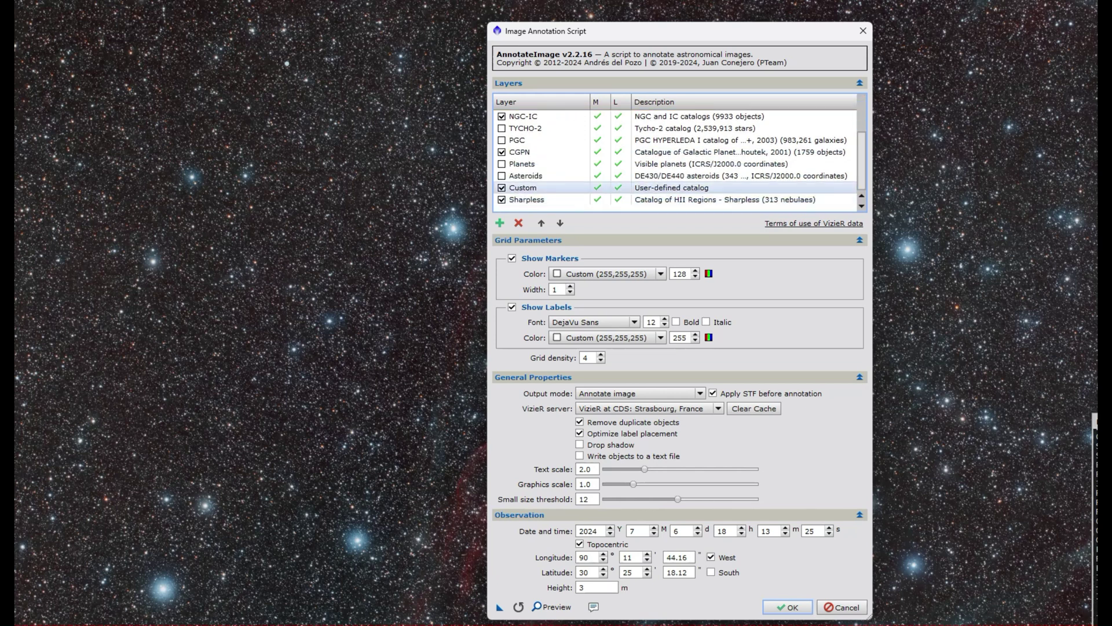
{"action": "left_click", "coordinate": [522, 187]}
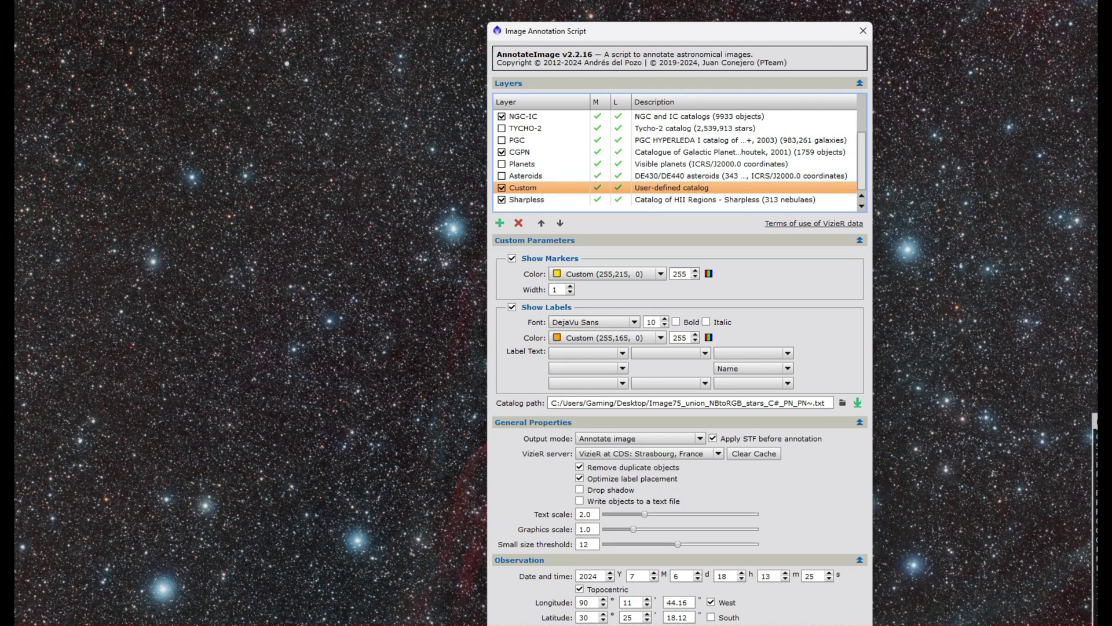
{"action": "scroll", "coordinate": [678, 152], "scroll_direction": "up", "scroll_amount": 3}
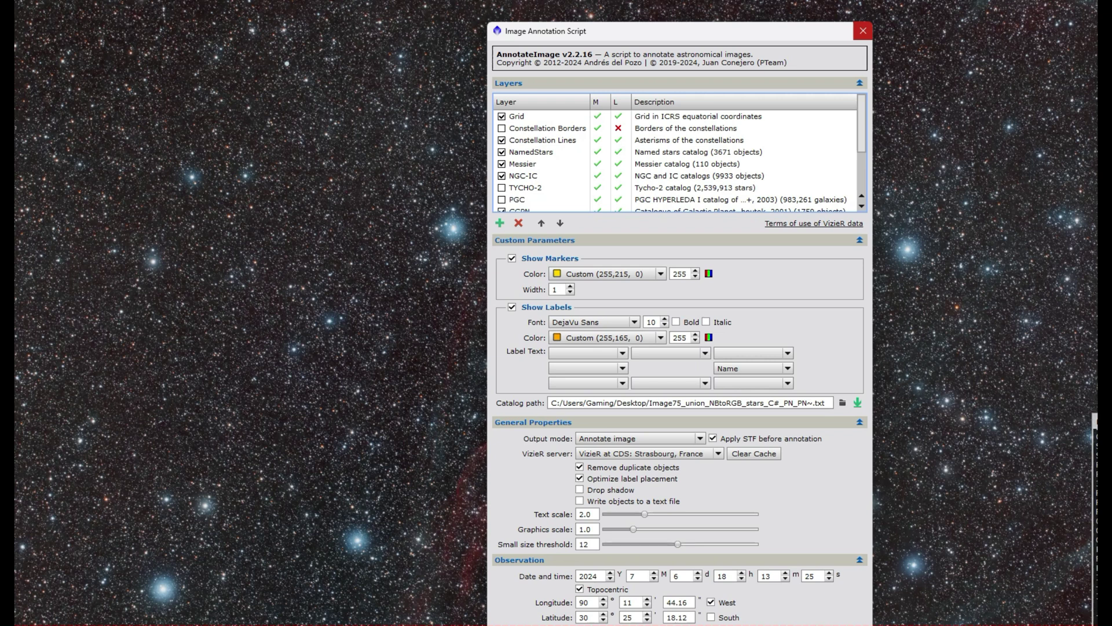
{"action": "left_click", "coordinate": [863, 31]}
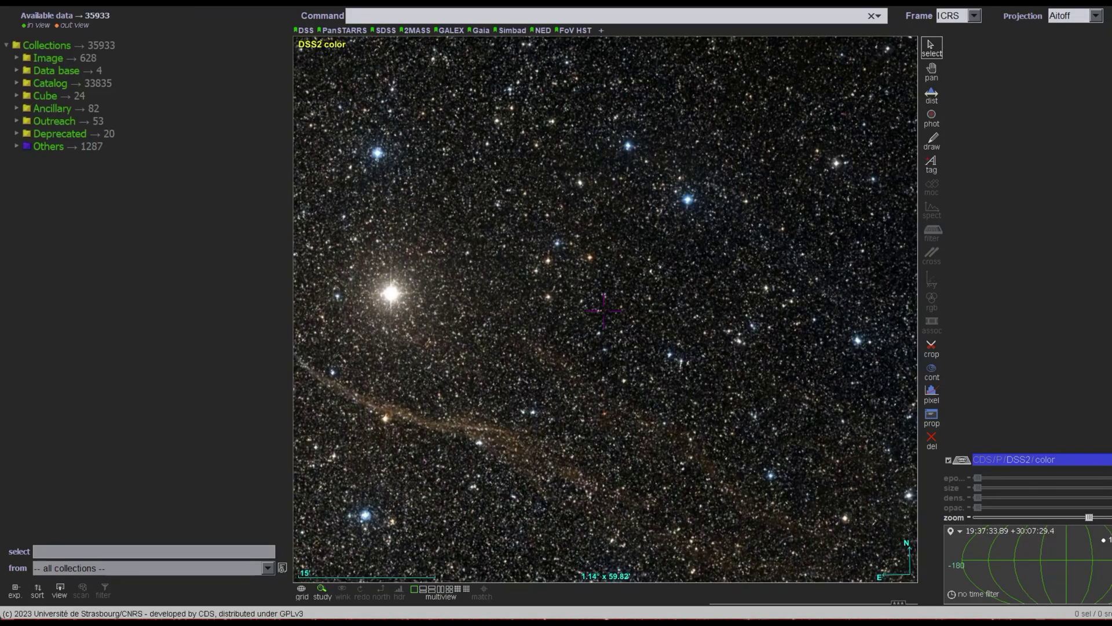
- Load the local image new-image(6).fits over the DSS2 color survey in Aladin
{"action": "left_click", "coordinate": [11, 3]}
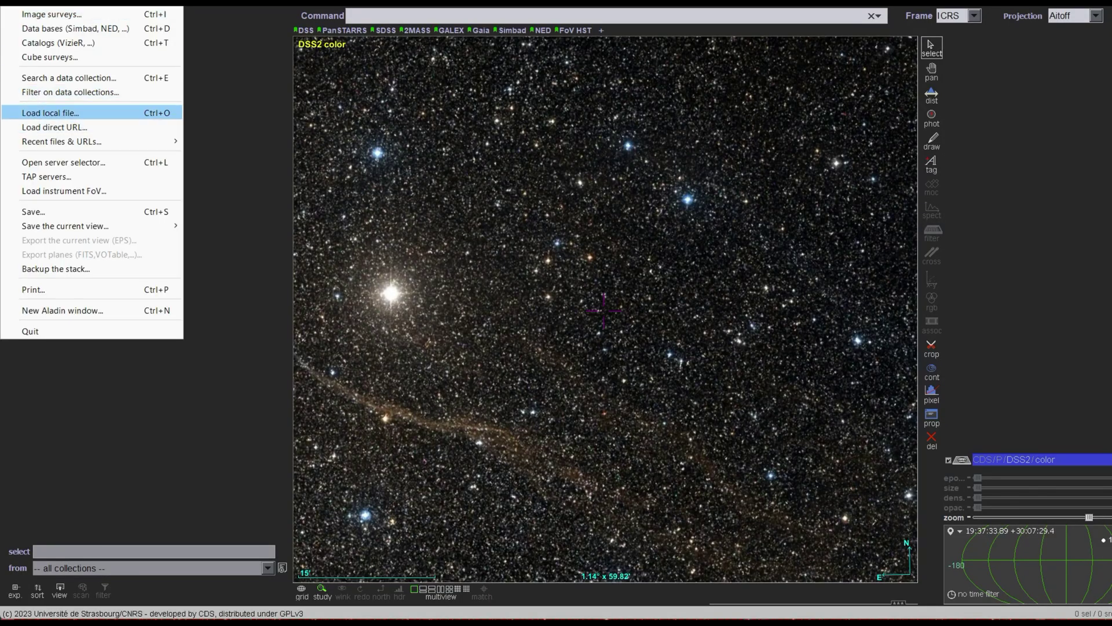
{"action": "key", "text": "Return"}
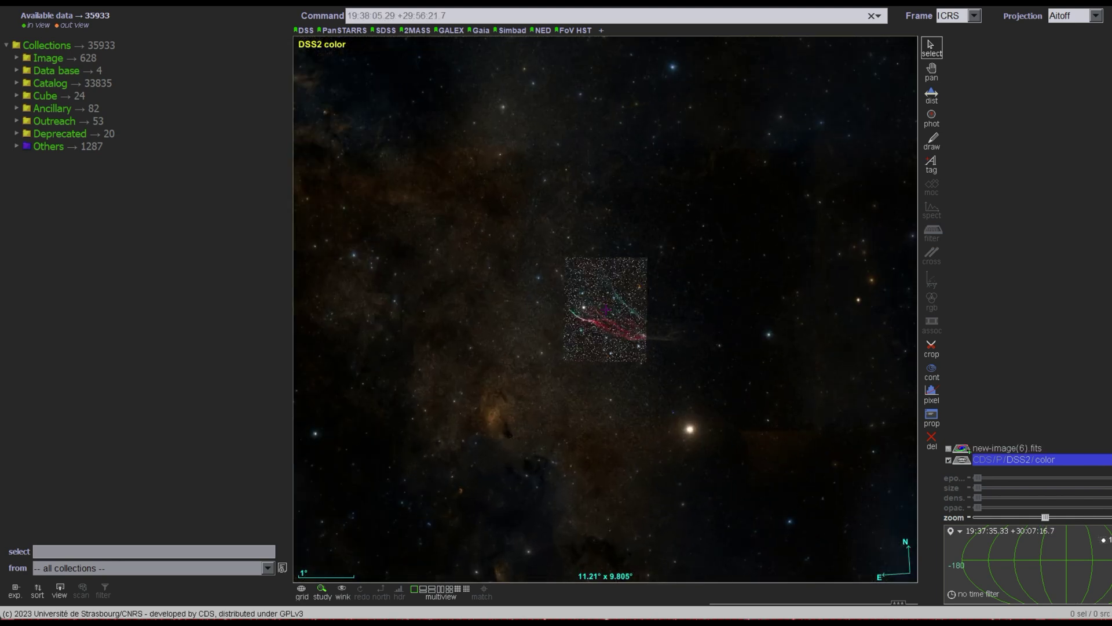
{"action": "scroll", "coordinate": [606, 309], "scroll_direction": "up", "scroll_amount": 5}
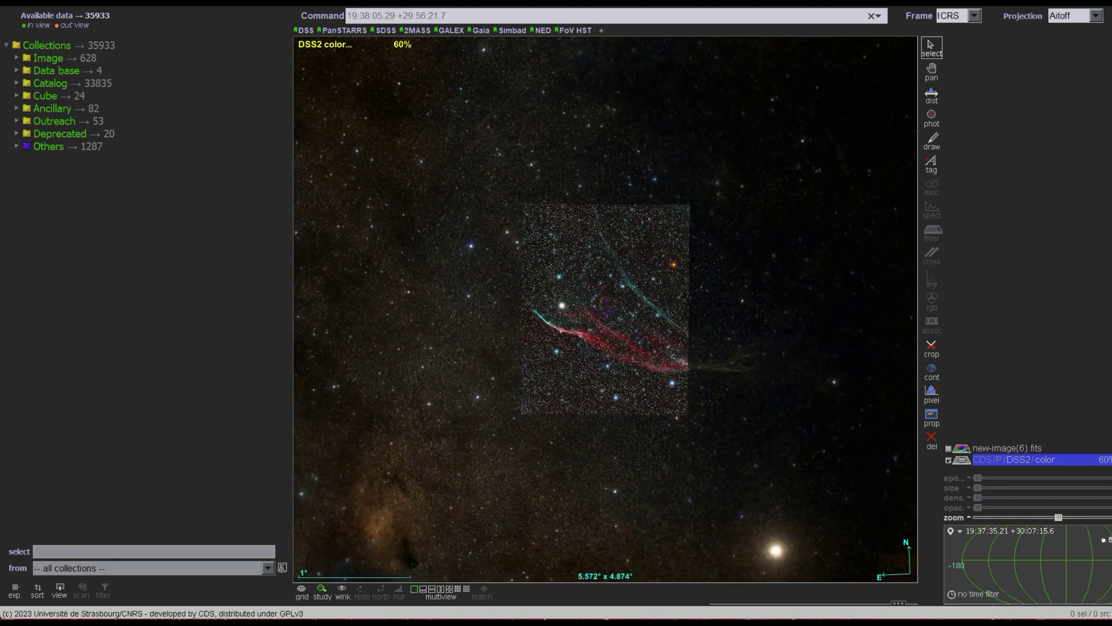
{"action": "scroll", "coordinate": [606, 309], "scroll_direction": "up", "scroll_amount": 3}
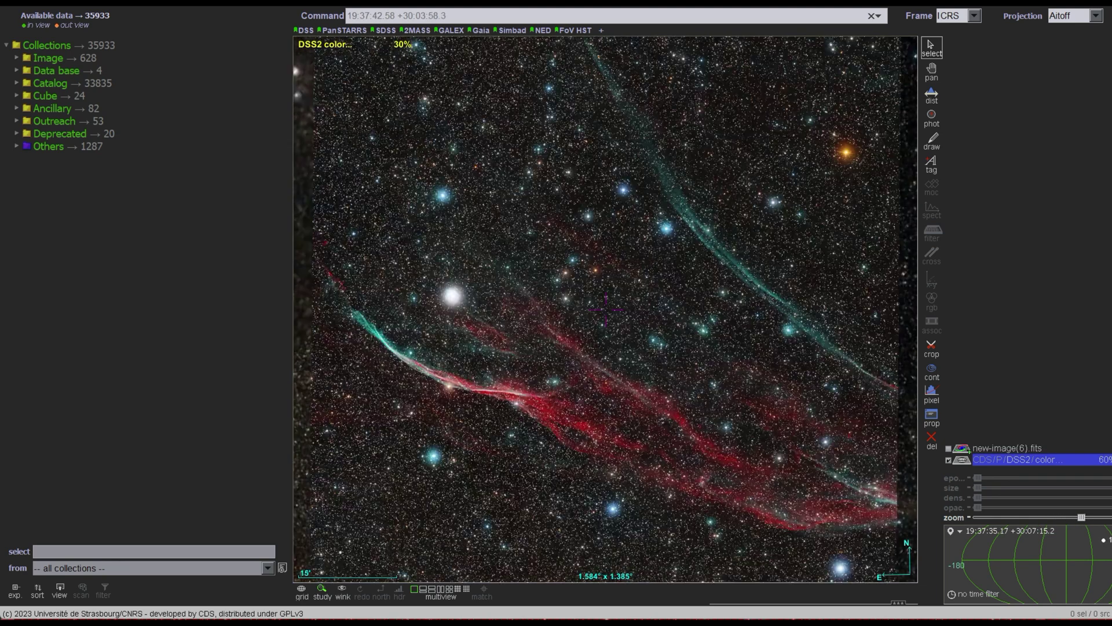
- Locate the small bright blue object near the edge of the overlaid image and place the reticle on it
{"action": "left_click_drag", "start_coordinate": [606, 308], "coordinate": [834, 135]}
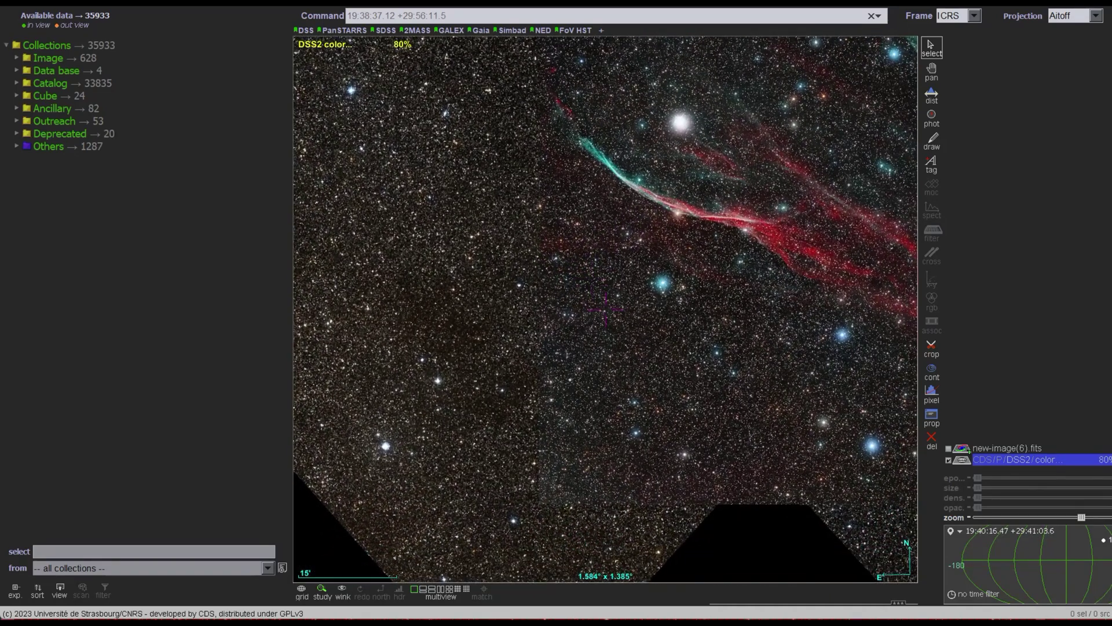
{"action": "mouse_move", "coordinate": [586, 315]}
{"action": "left_mouse_down"}
{"action": "mouse_move", "coordinate": [643, 275]}
{"action": "mouse_move", "coordinate": [571, 299]}
{"action": "left_mouse_up"}
{"action": "right_click", "coordinate": [551, 320]}
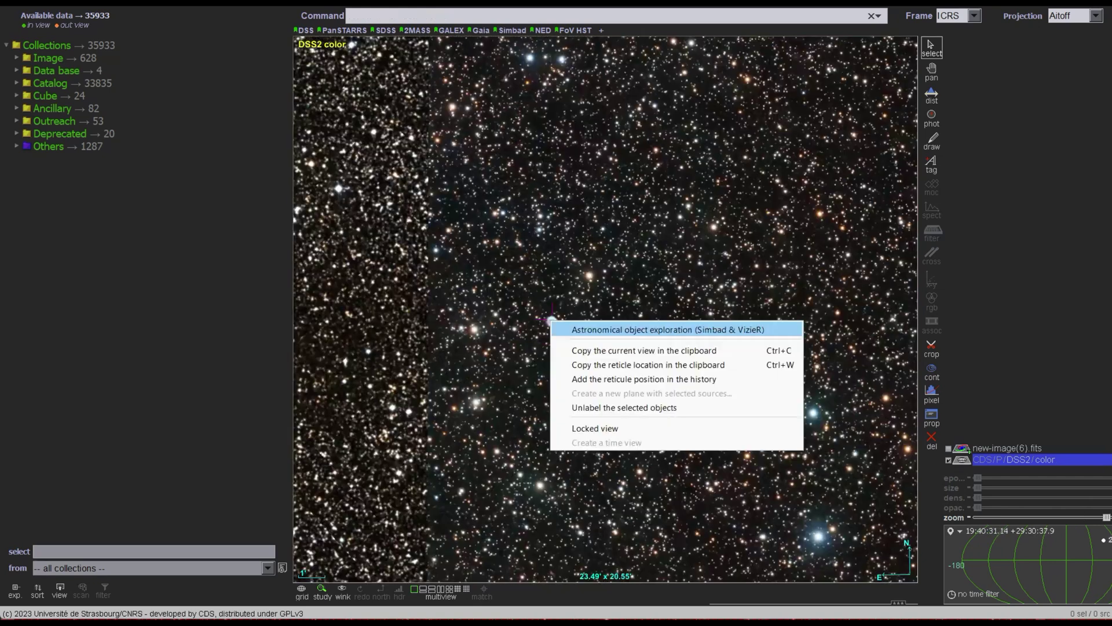
{"action": "left_click", "coordinate": [552, 322]}
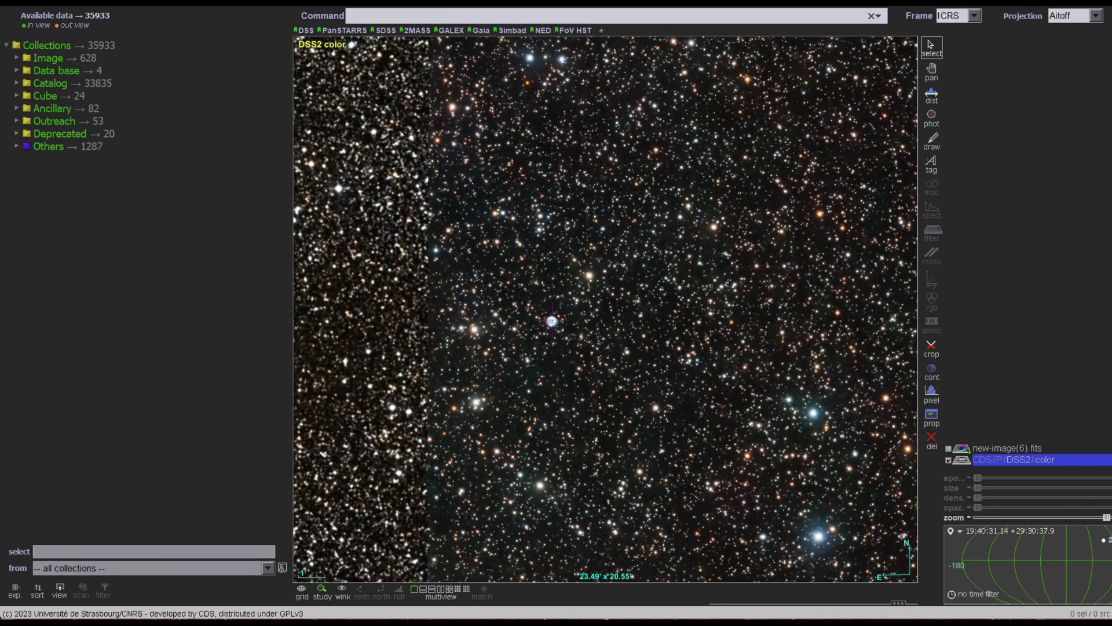
{"action": "left_click", "coordinate": [551, 320]}
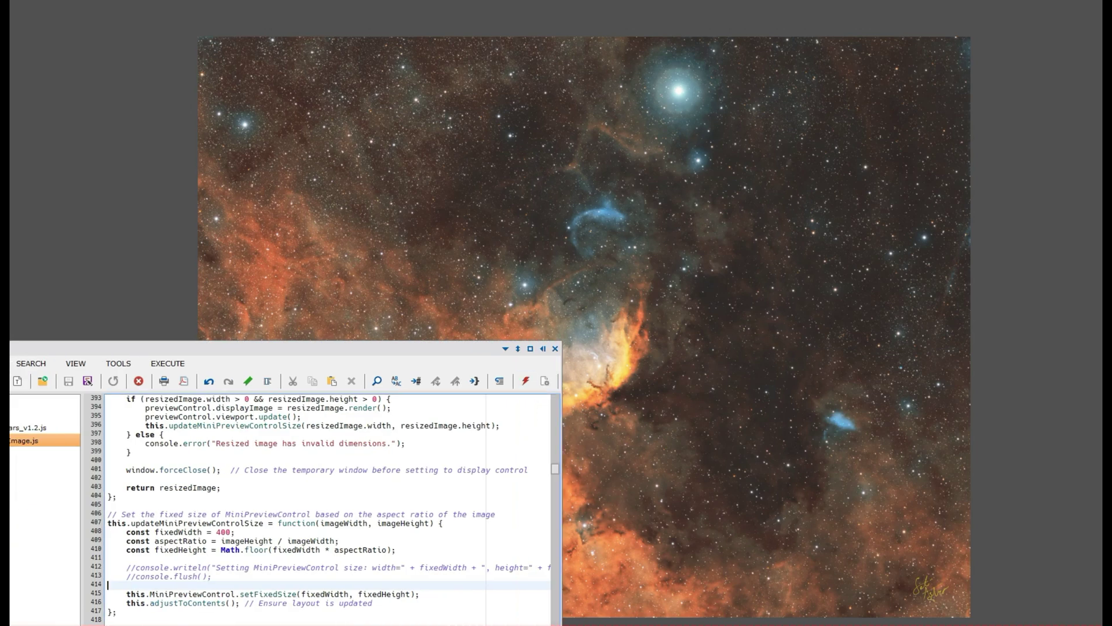
- Run the What's In My Image script from the script editor and show the dark area just above the bright nebula
{"action": "left_click", "coordinate": [520, 386]}
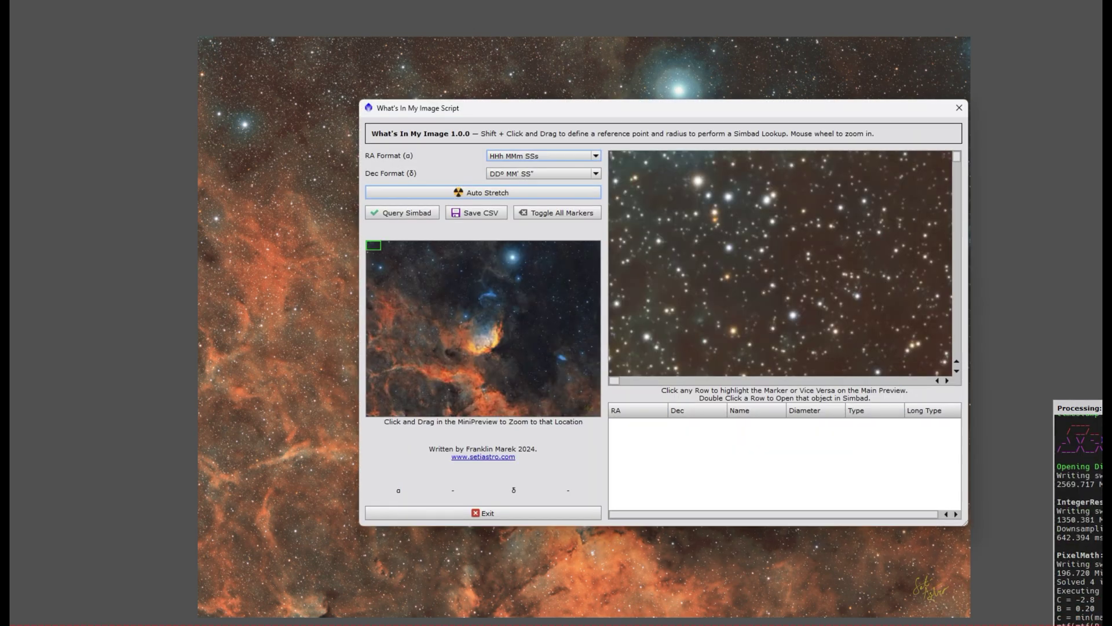
{"action": "left_click_drag", "start_coordinate": [521, 108], "coordinate": [373, 90]}
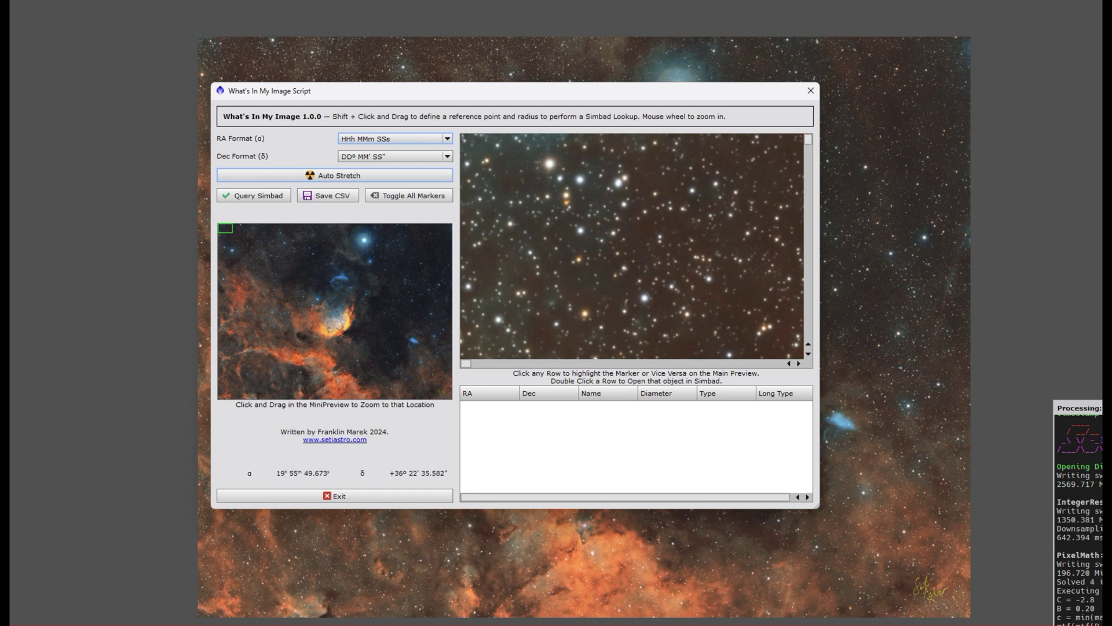
{"action": "left_click_drag", "start_coordinate": [255, 252], "coordinate": [309, 285]}
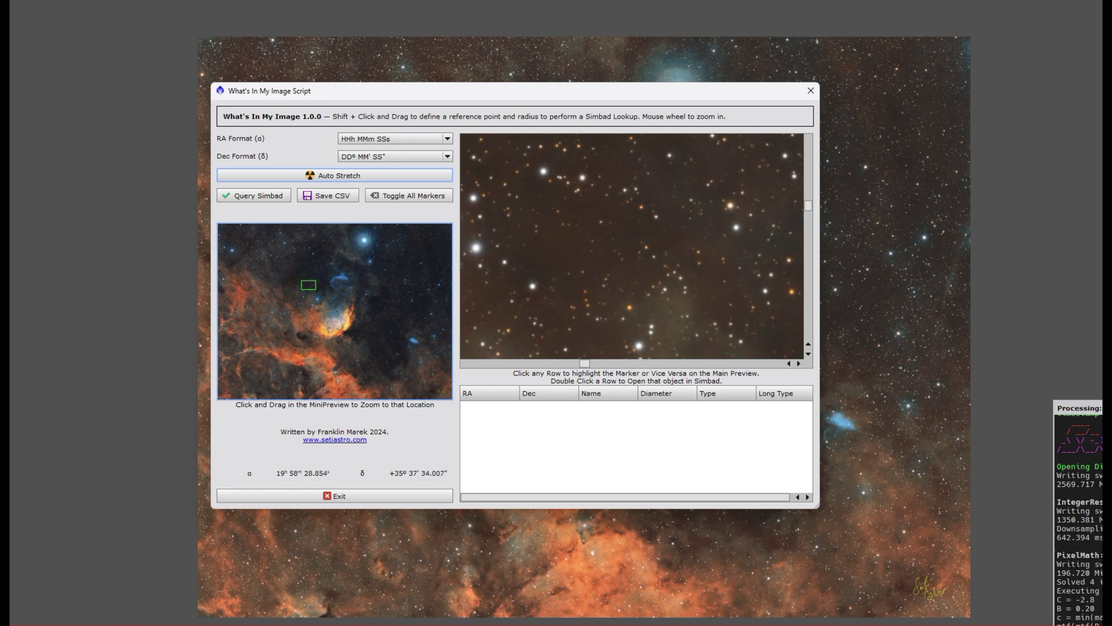
- Enlarge the What's In My Image window until it nearly fills the screen
{"action": "left_click_drag", "start_coordinate": [405, 91], "coordinate": [291, 26]}
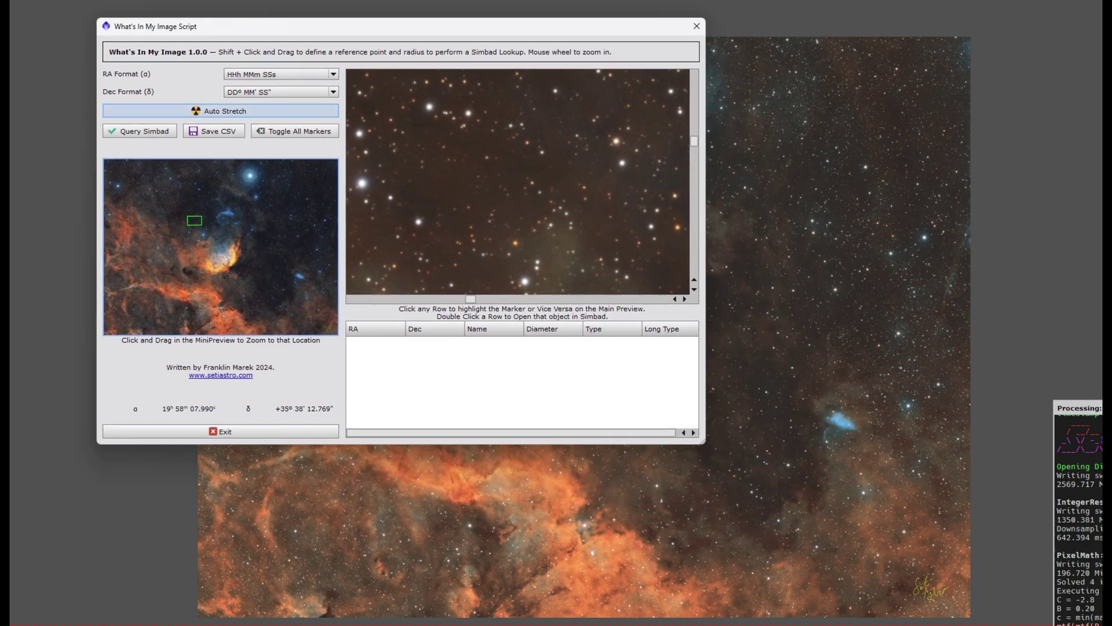
{"action": "left_click_drag", "start_coordinate": [704, 443], "coordinate": [1083, 625]}
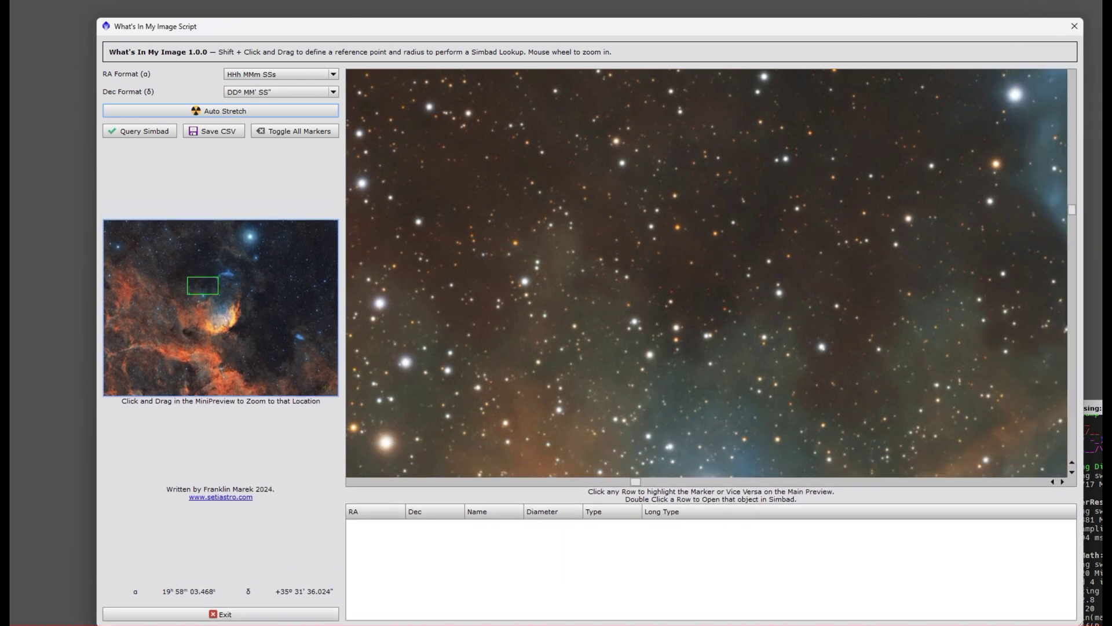
{"action": "left_click_drag", "start_coordinate": [597, 27], "coordinate": [552, 13]}
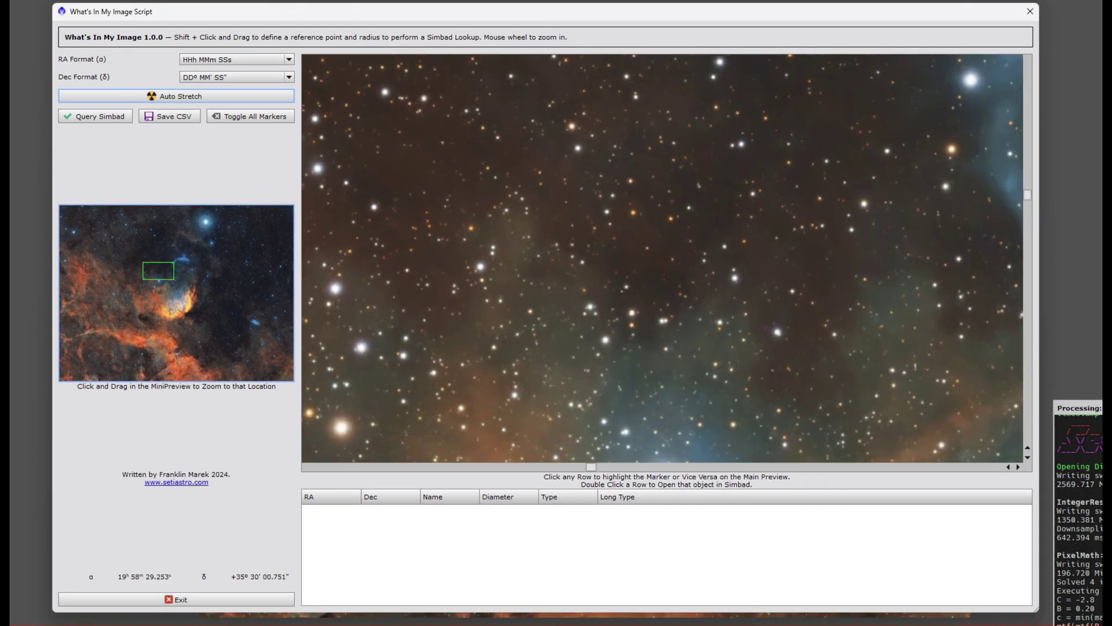
{"action": "left_click_drag", "start_coordinate": [690, 209], "coordinate": [642, 106]}
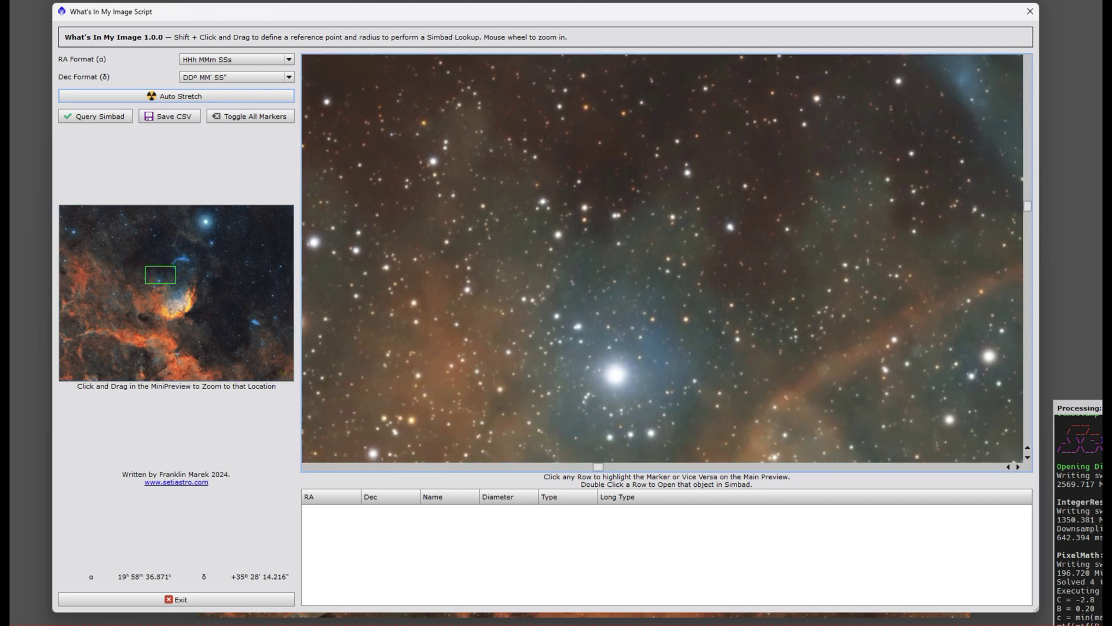
- Circle the small round blue object near the image's edge with a generous radius and query Simbad for that area
{"action": "left_click_drag", "start_coordinate": [641, 234], "coordinate": [550, 371]}
{"action": "left_click_drag", "start_coordinate": [813, 282], "coordinate": [528, 365]}
{"action": "left_click_drag", "start_coordinate": [738, 305], "coordinate": [674, 314]}
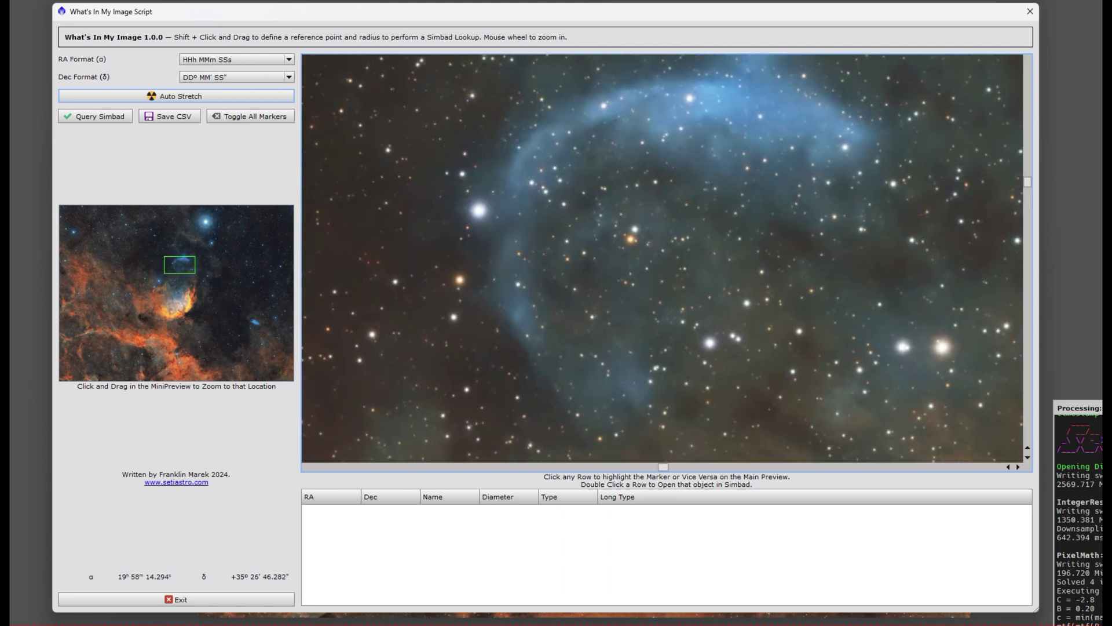
{"action": "left_click_drag", "start_coordinate": [180, 265], "coordinate": [272, 305]}
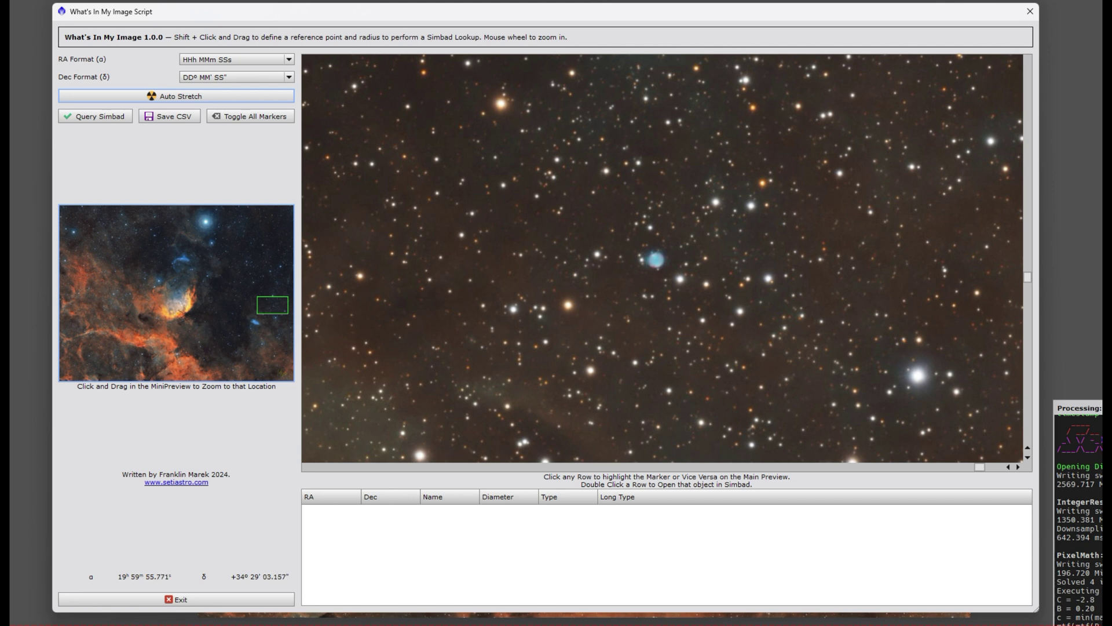
{"action": "left_click_drag", "start_coordinate": [656, 260], "coordinate": [840, 260]}
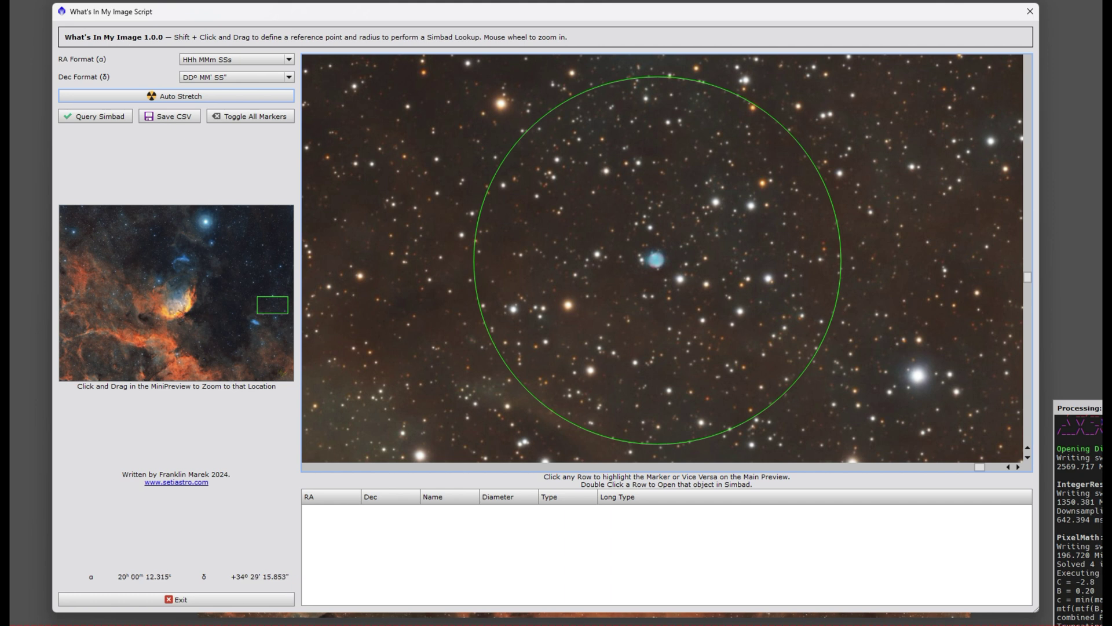
{"action": "left_click", "coordinate": [95, 115]}
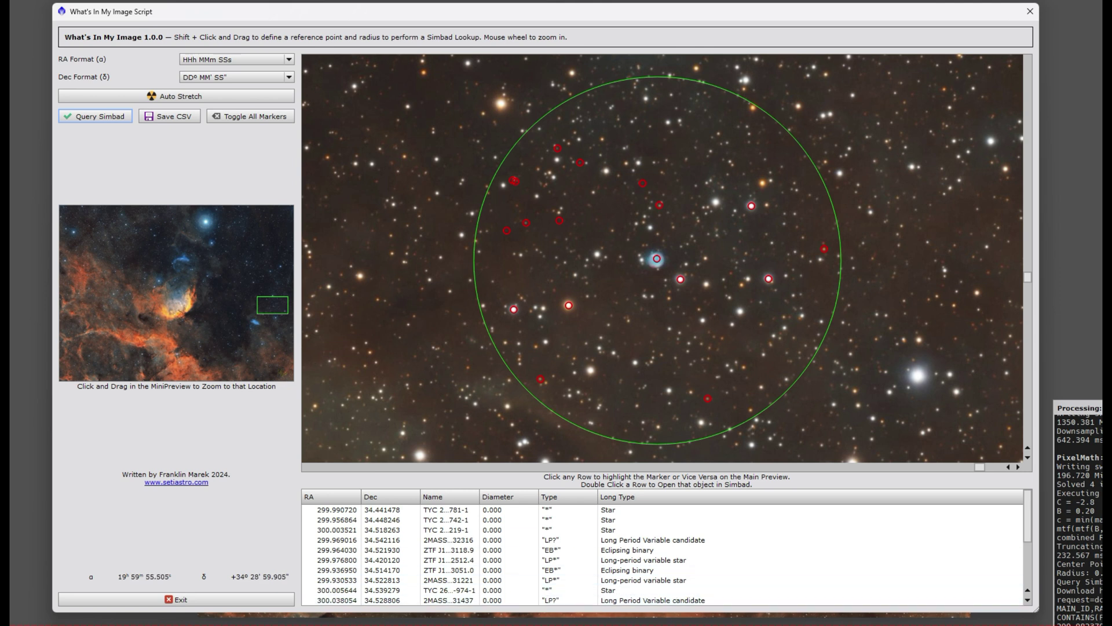
- Select the blue object's marker, find its highlighted row in the results, and widen the Name column to fit the full names
{"action": "left_click", "coordinate": [656, 258]}
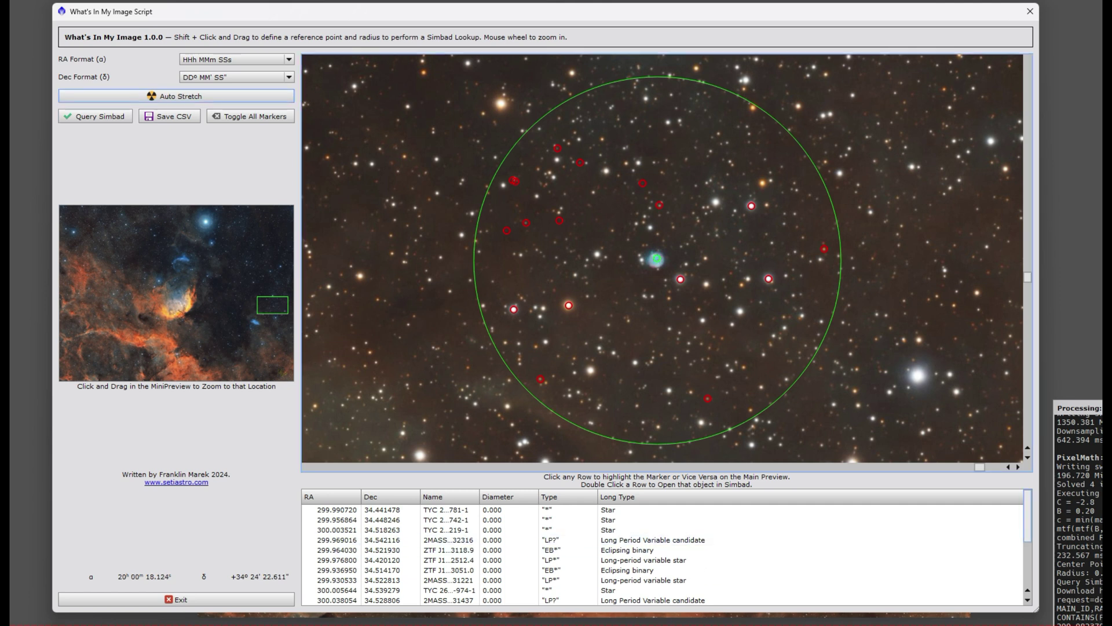
{"action": "left_click_drag", "start_coordinate": [1027, 515], "coordinate": [1027, 553]}
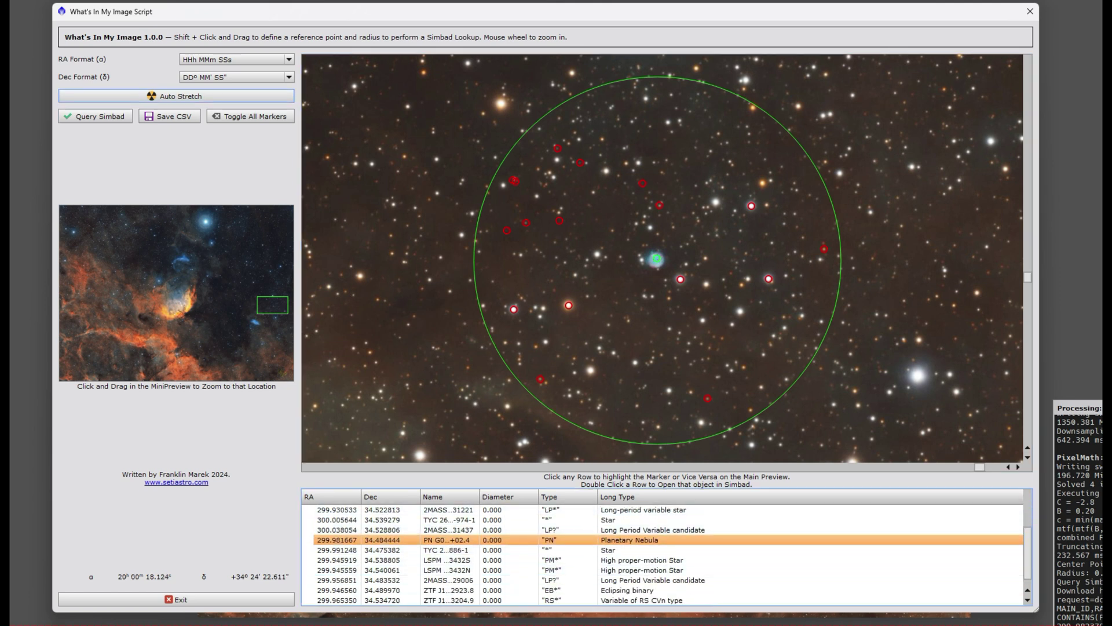
{"action": "left_click_drag", "start_coordinate": [479, 496], "coordinate": [524, 497]}
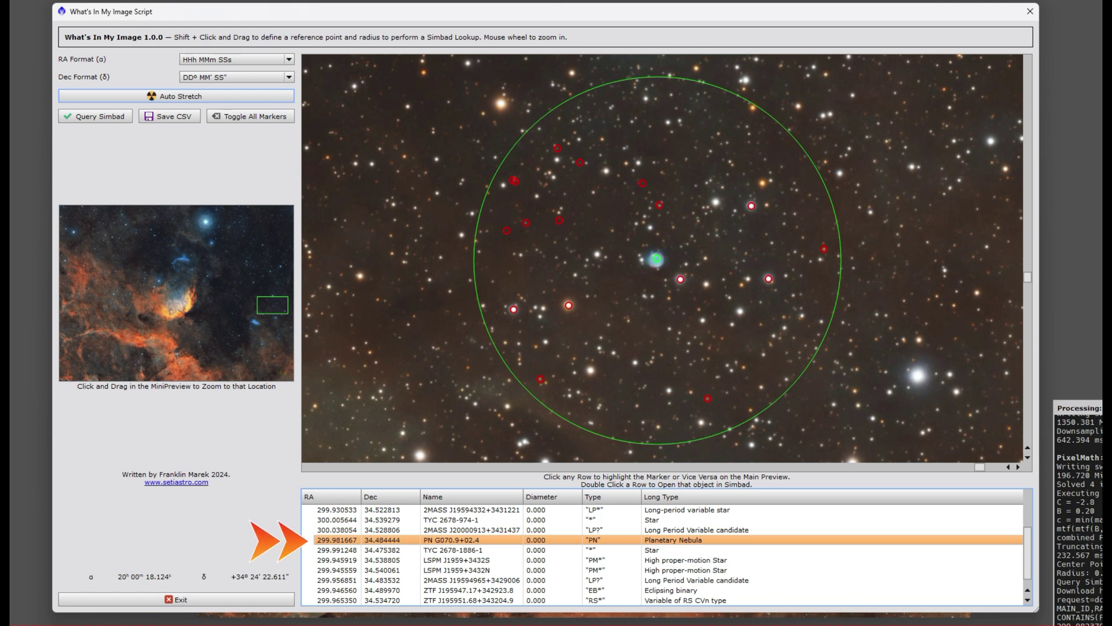
- Open the Simbad page for PN G070.9+02.4, enlarge its window, and read down to the references and notes
{"action": "double_click", "coordinate": [451, 539]}
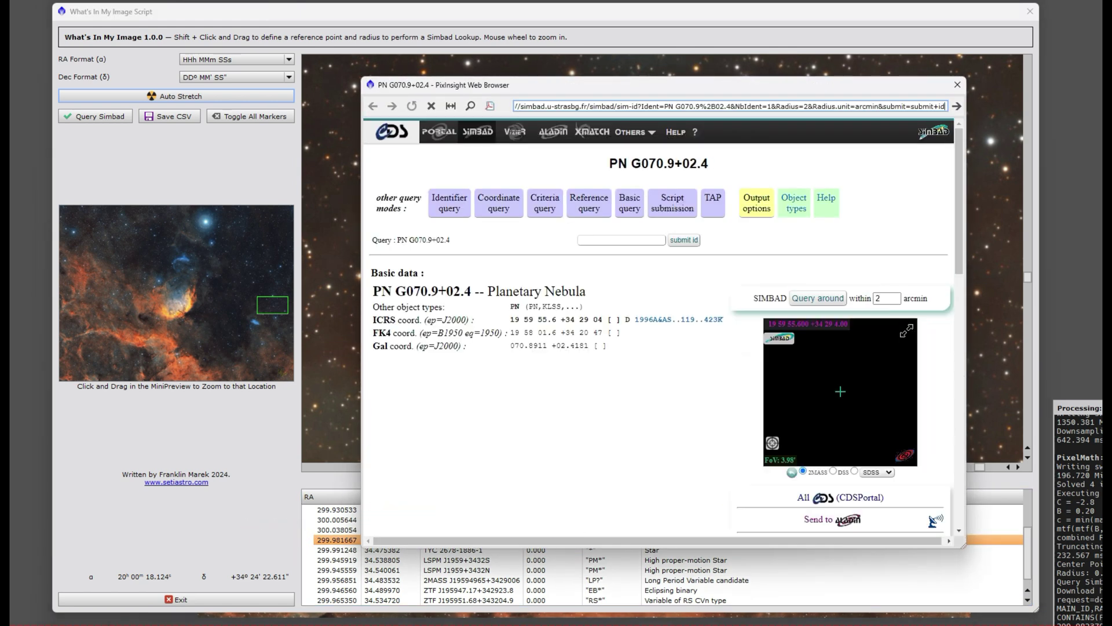
{"action": "left_click_drag", "start_coordinate": [597, 85], "coordinate": [394, 51]}
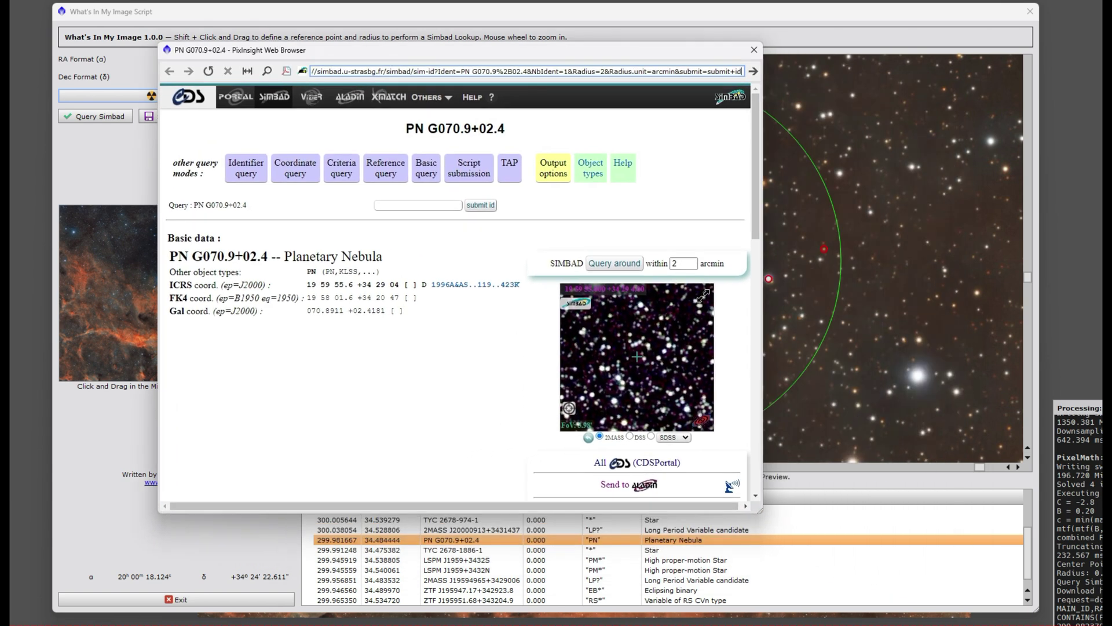
{"action": "left_click_drag", "start_coordinate": [760, 511], "coordinate": [1056, 575]}
{"action": "scroll", "coordinate": [608, 331], "scroll_direction": "down", "scroll_amount": 6}
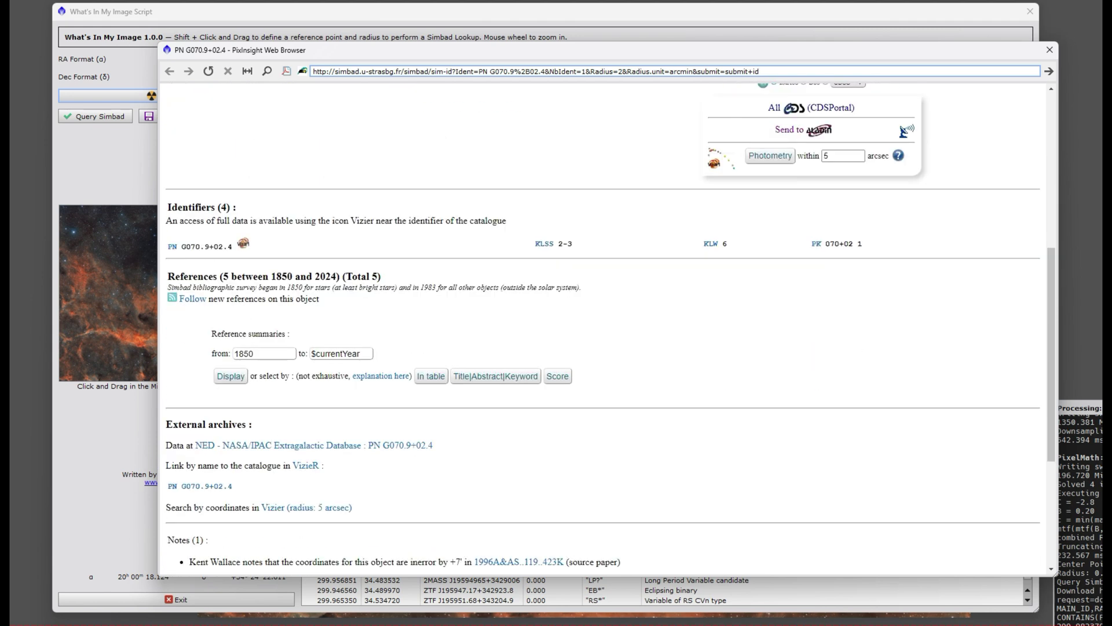
- Close the Simbad page and query Simbad for a circle around the brightest star below the blue arc nebula
{"action": "left_click", "coordinate": [1048, 50]}
{"action": "left_click", "coordinate": [220, 305]}
{"action": "left_click_drag", "start_coordinate": [220, 305], "coordinate": [186, 266]}
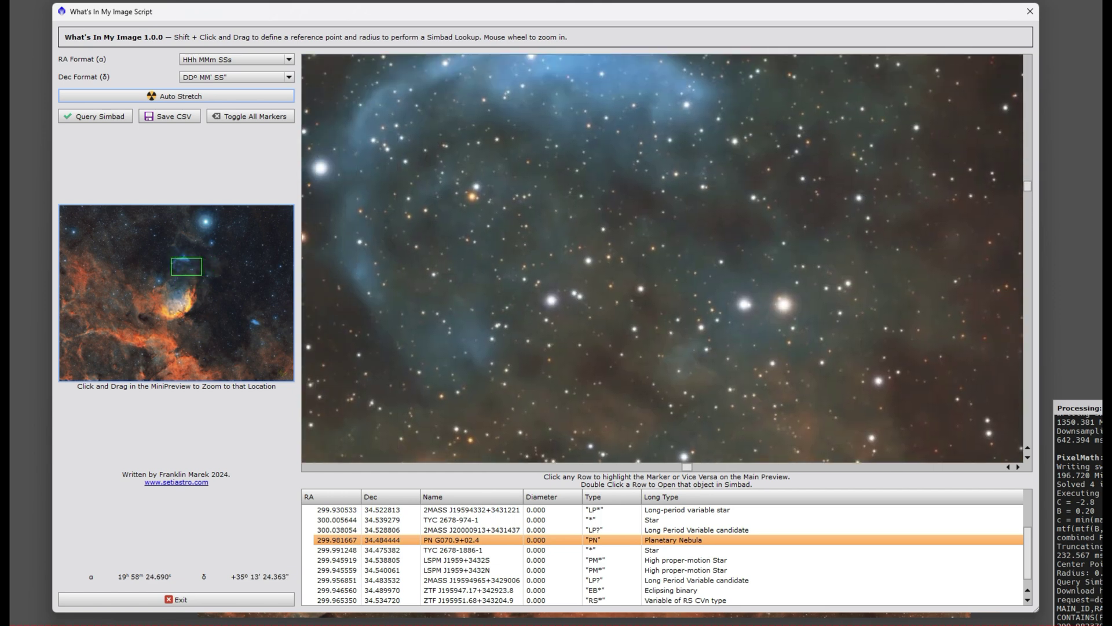
{"action": "left_click_drag", "start_coordinate": [787, 306], "coordinate": [641, 299]}
{"action": "left_click", "coordinate": [95, 116]}
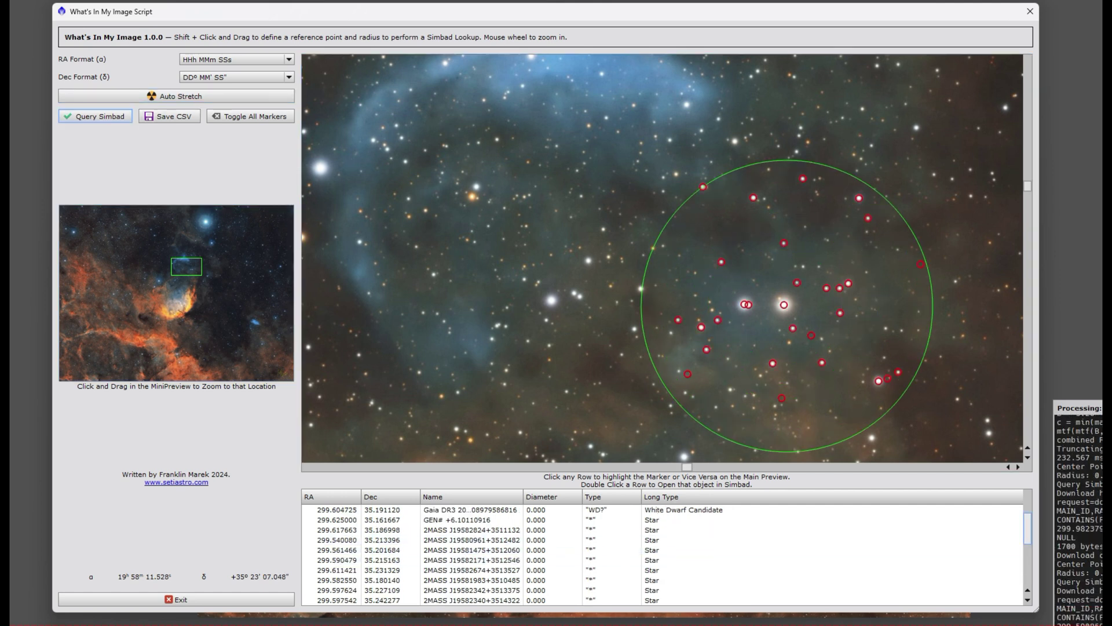
- Identify the bright star at the circle's center in the results through its marker, and try the neighboring bright star's marker
{"action": "left_click_drag", "start_coordinate": [1027, 555], "coordinate": [1027, 568]}
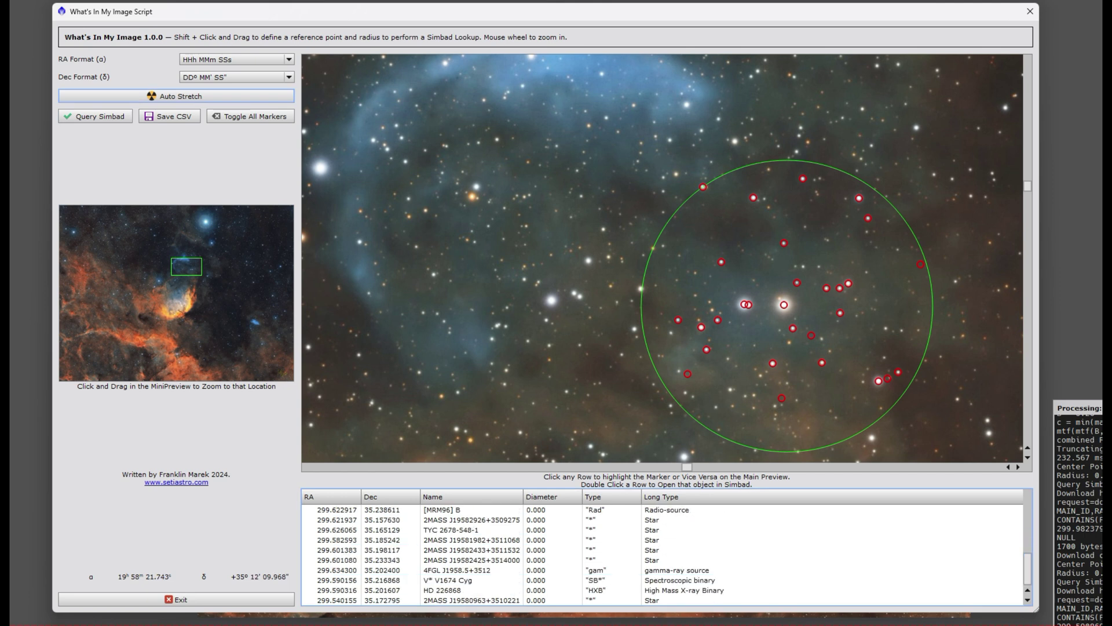
{"action": "left_click", "coordinate": [784, 304]}
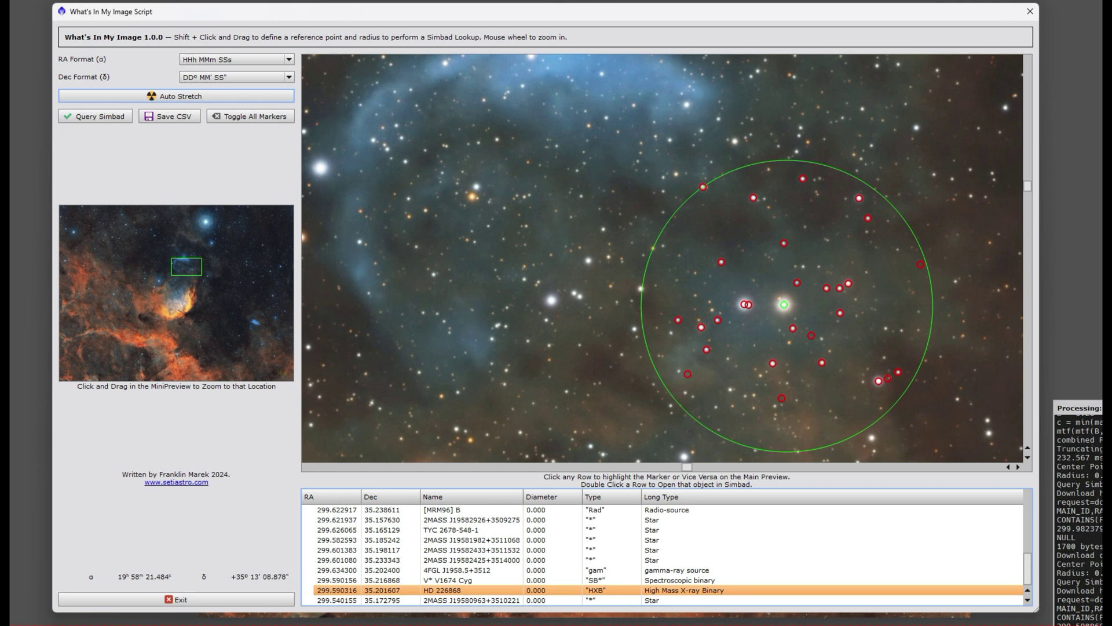
{"action": "left_click", "coordinate": [744, 304]}
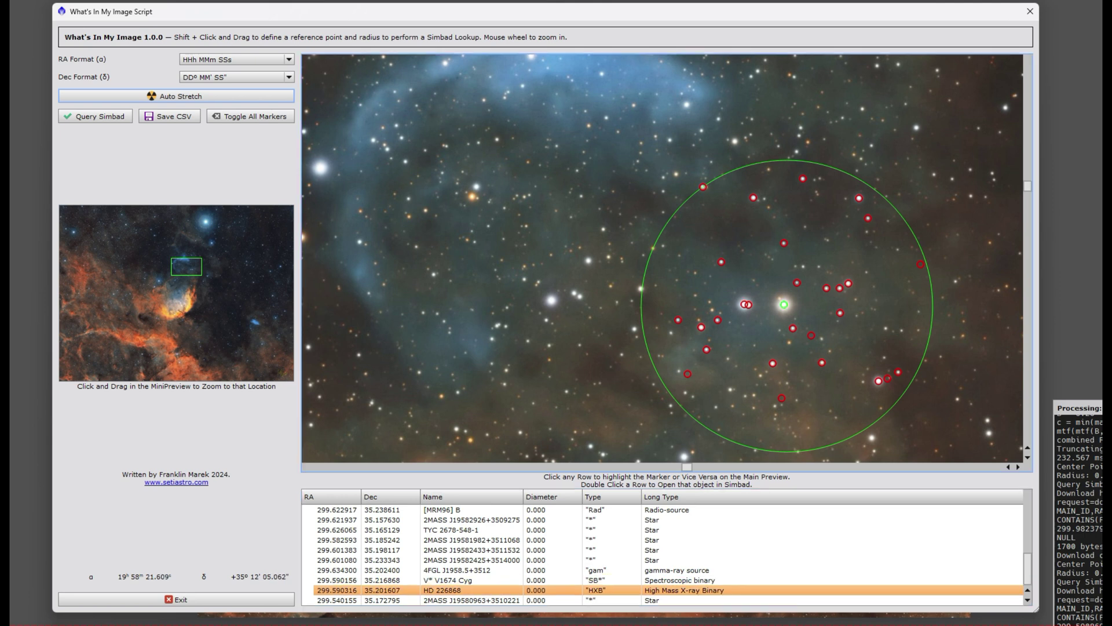
- Go through the result rows, including the radio source, the gamma-ray source and V* V1674 Cyg, to locate their markers on the image
{"action": "left_click", "coordinate": [471, 589]}
{"action": "left_click", "coordinate": [471, 550]}
{"action": "left_click", "coordinate": [471, 510]}
{"action": "left_click", "coordinate": [471, 570]}
{"action": "left_click", "coordinate": [471, 589]}
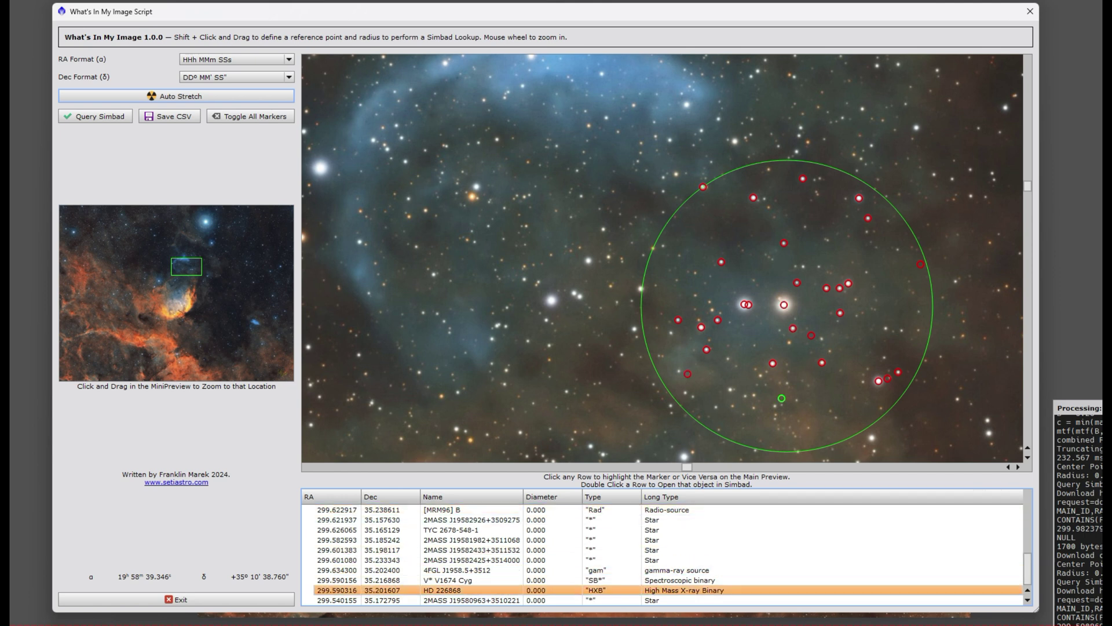
{"action": "left_click", "coordinate": [471, 599]}
{"action": "left_click", "coordinate": [471, 509]}
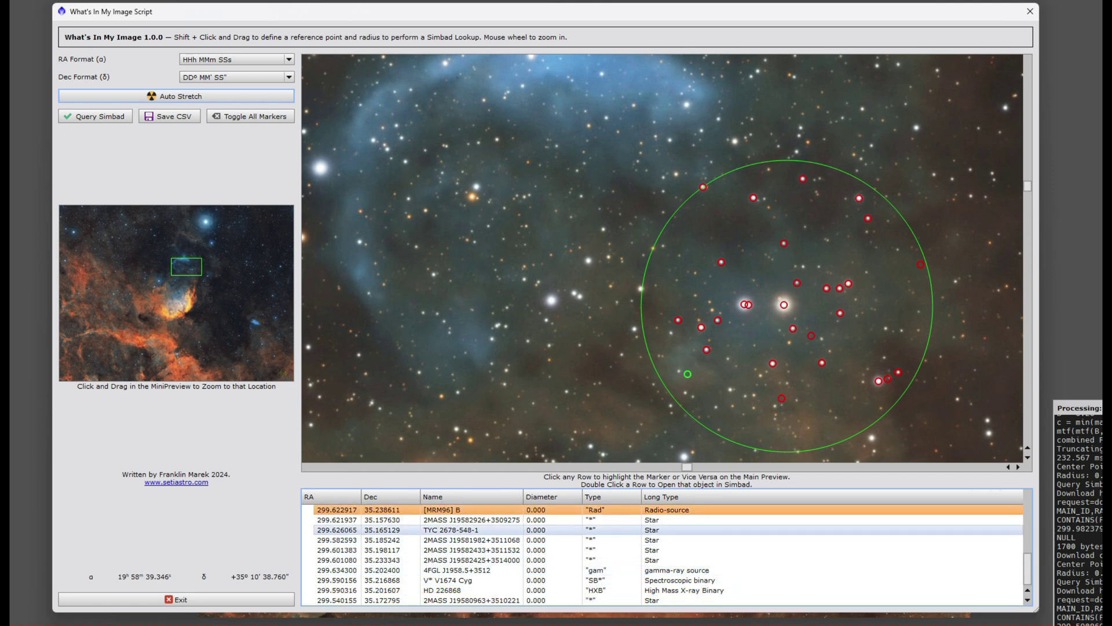
{"action": "left_click", "coordinate": [471, 529]}
{"action": "left_click", "coordinate": [471, 580]}
{"action": "left_click", "coordinate": [471, 570]}
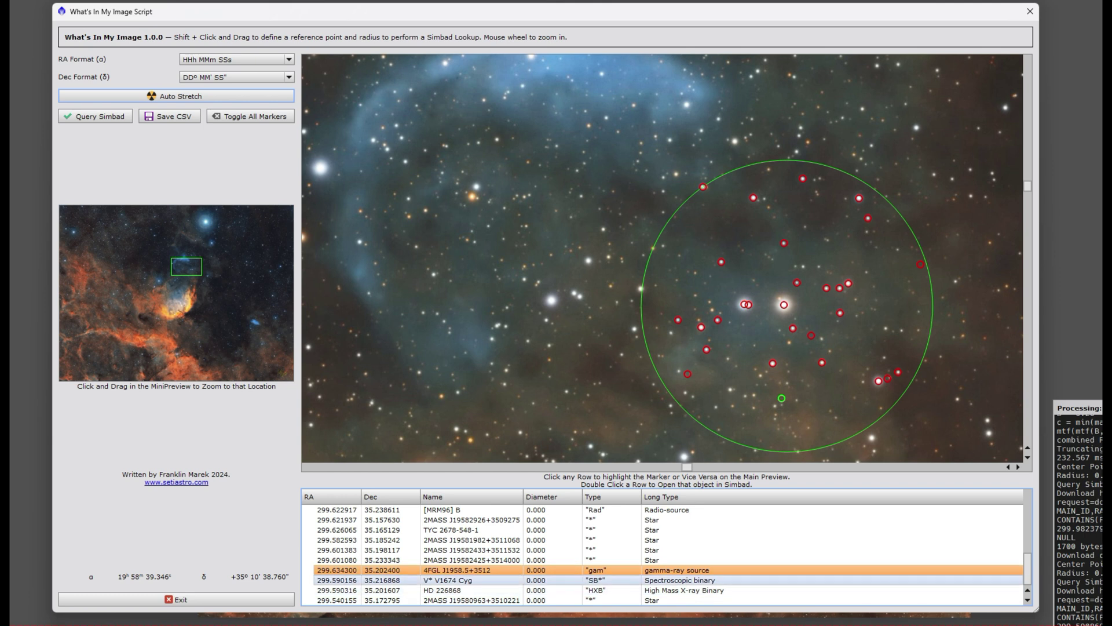
{"action": "left_click", "coordinate": [471, 579]}
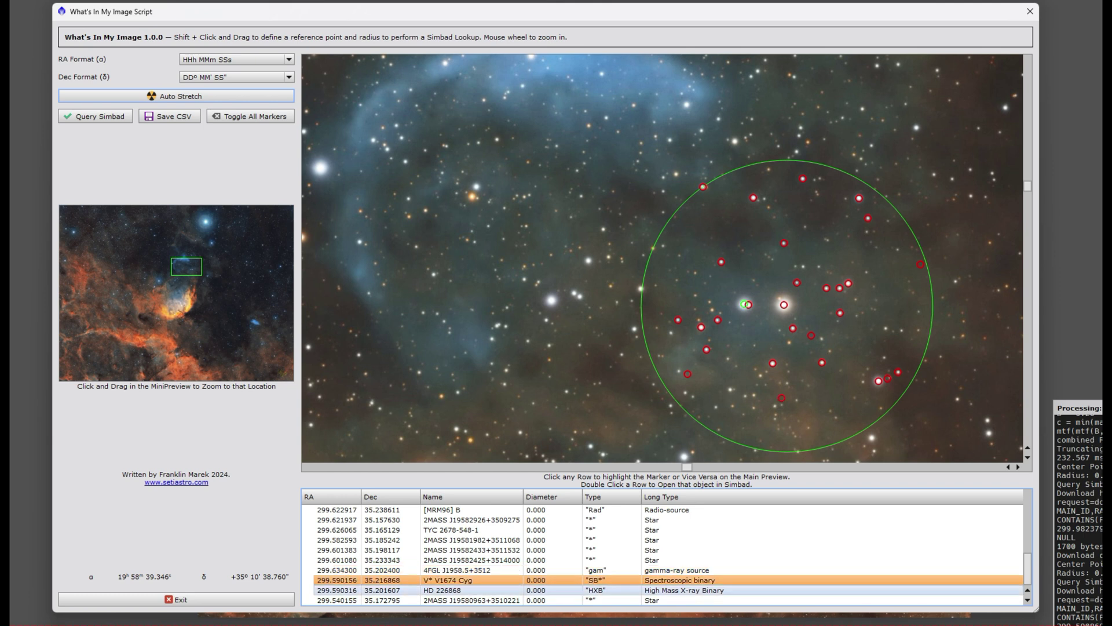
- Select the High Mass X-ray Binary HD 226868 in the results and open its Simbad entry
{"action": "left_click", "coordinate": [458, 589]}
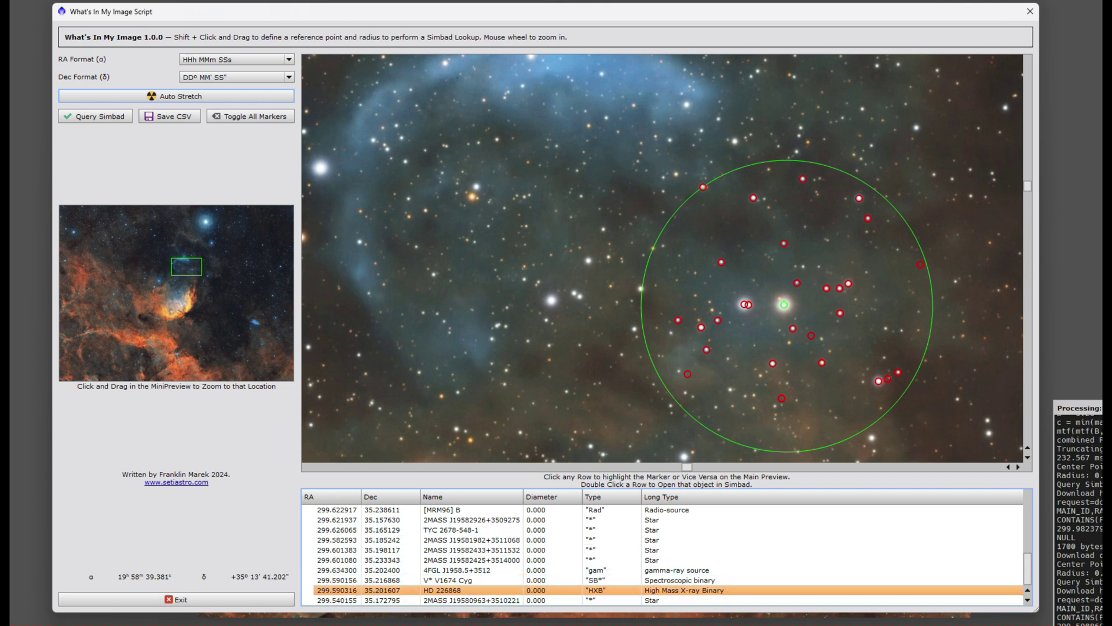
{"action": "double_click", "coordinate": [442, 590]}
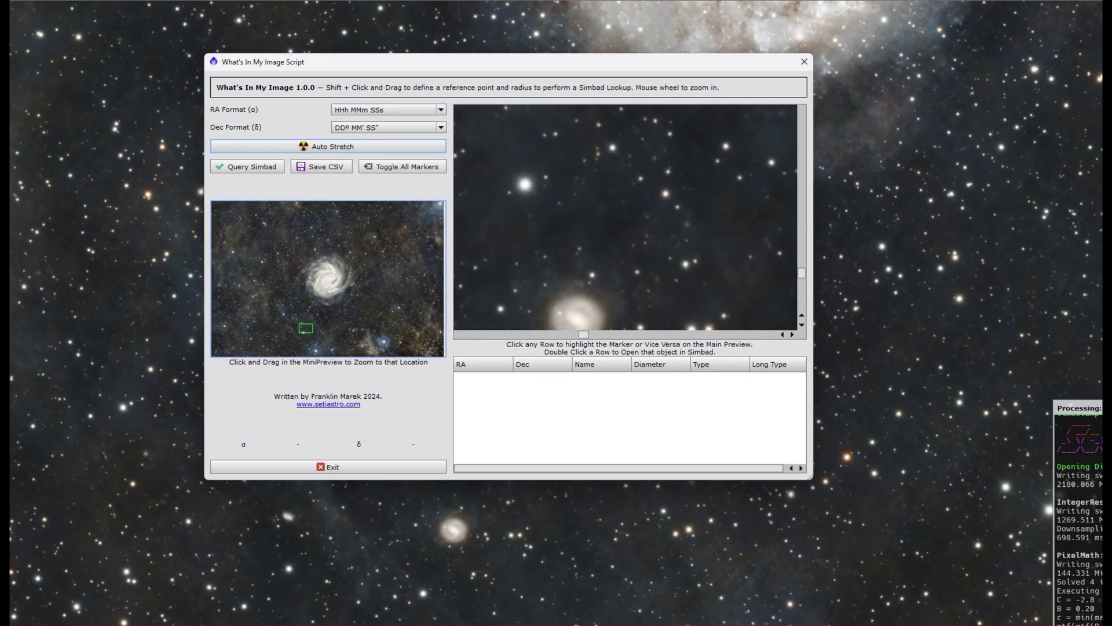
- Bring the small galaxy below the large spiral fully into the preview and enlarge the script window
{"action": "left_click_drag", "start_coordinate": [576, 317], "coordinate": [588, 238]}
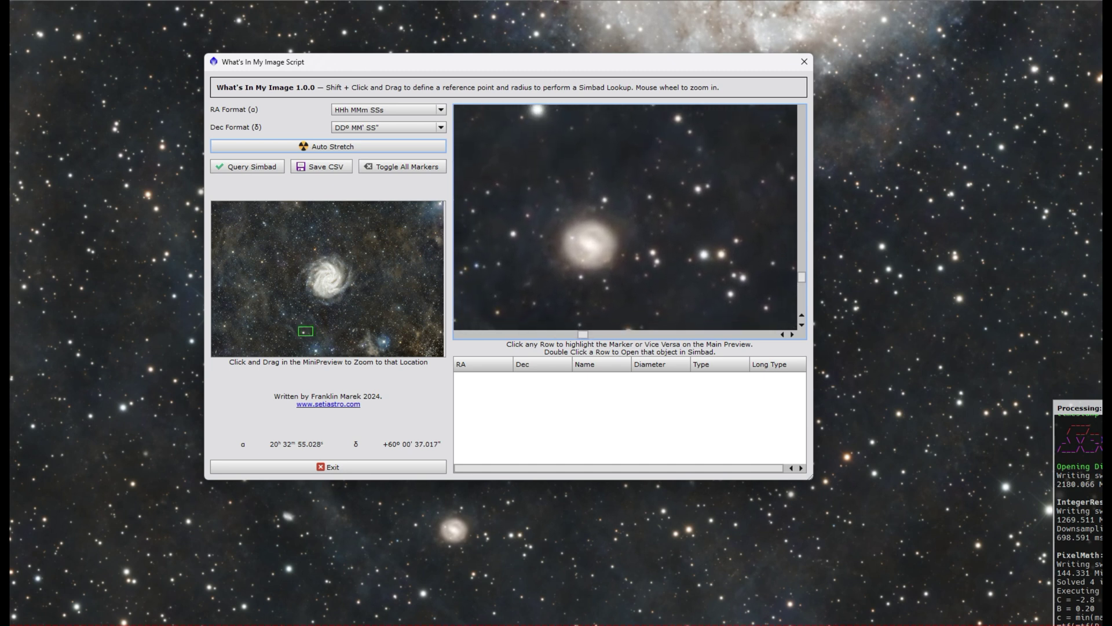
{"action": "left_click_drag", "start_coordinate": [576, 64], "coordinate": [491, 28]}
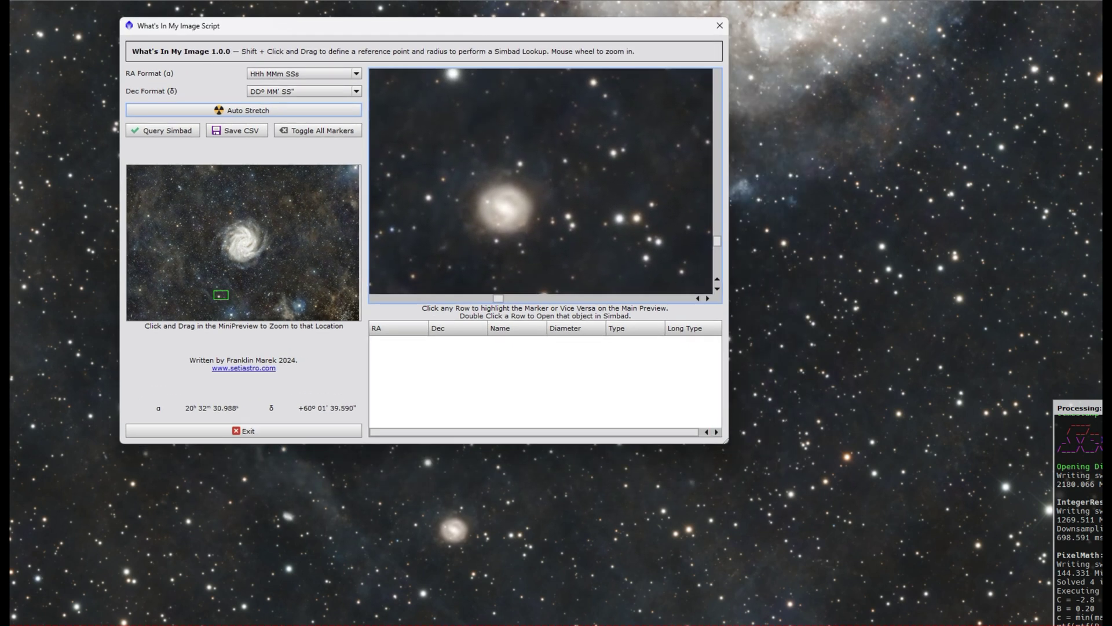
{"action": "left_click_drag", "start_coordinate": [727, 442], "coordinate": [972, 580]}
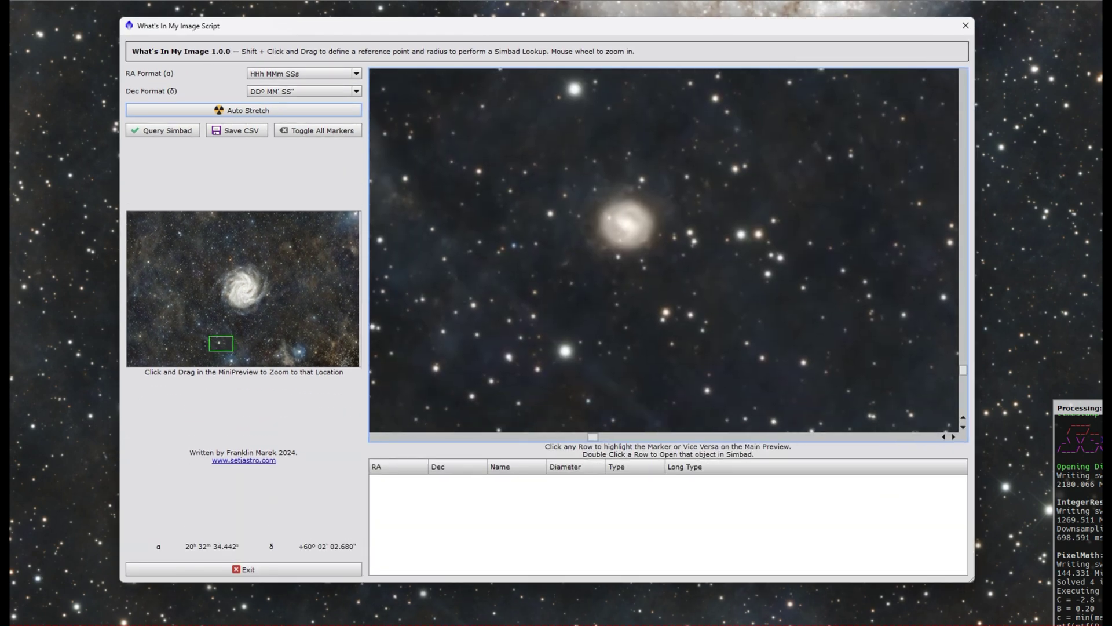
- Query Simbad for a wide circle centered on the small galaxy and select the galaxy's marker
{"action": "left_click_drag", "start_coordinate": [628, 223], "coordinate": [629, 423]}
{"action": "left_click", "coordinate": [162, 130]}
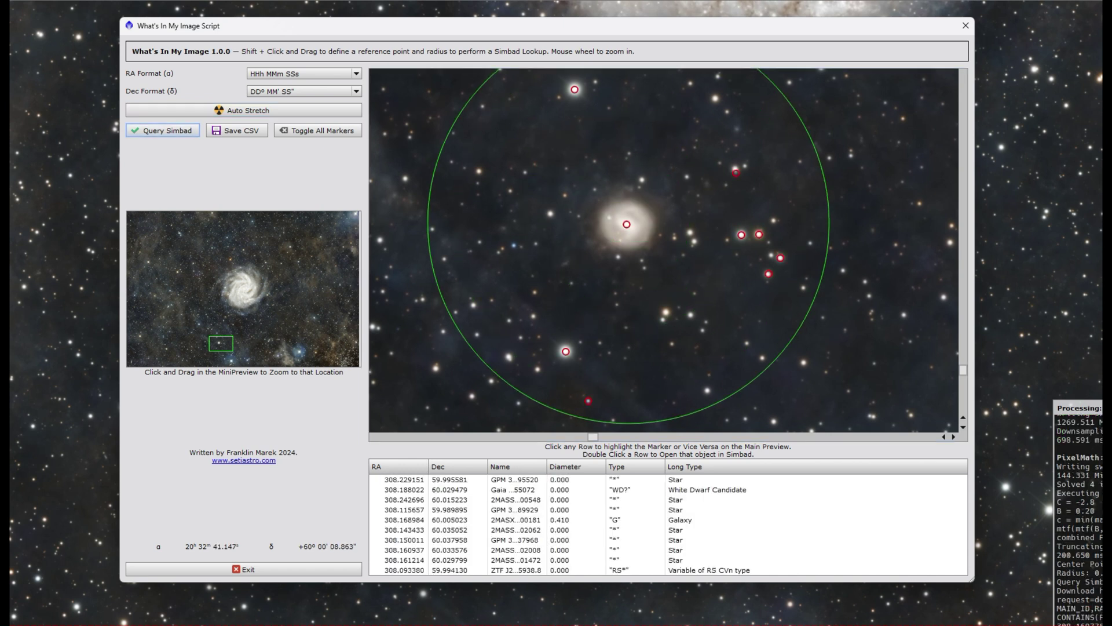
{"action": "left_click", "coordinate": [627, 225]}
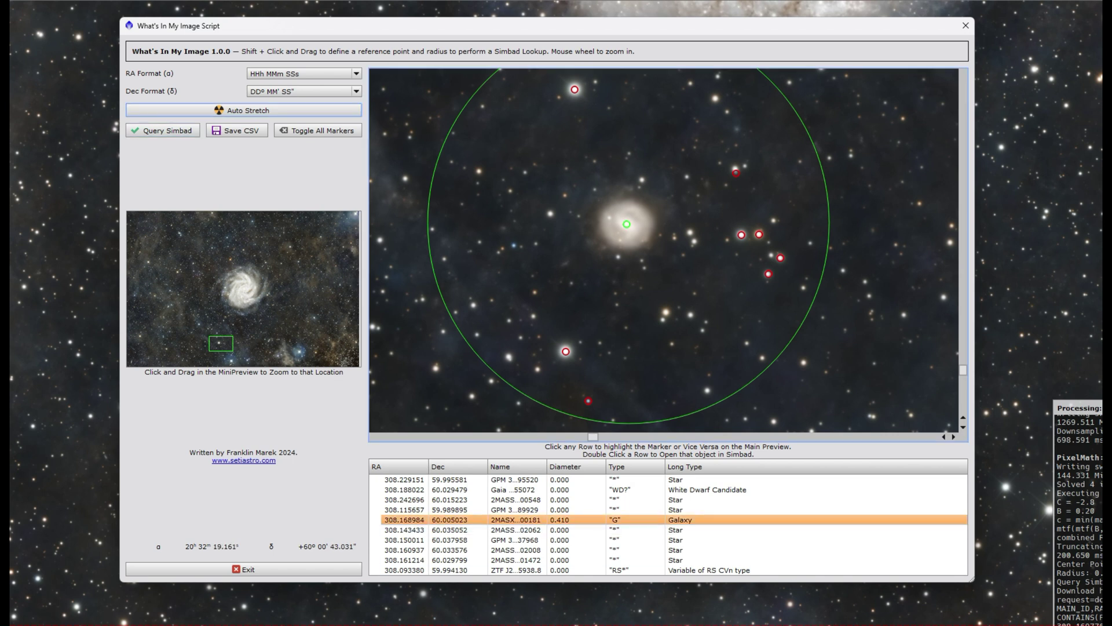
- Highlight the White Dwarf Candidate from the results, view its Simbad page, and close the page
{"action": "left_click", "coordinate": [627, 490]}
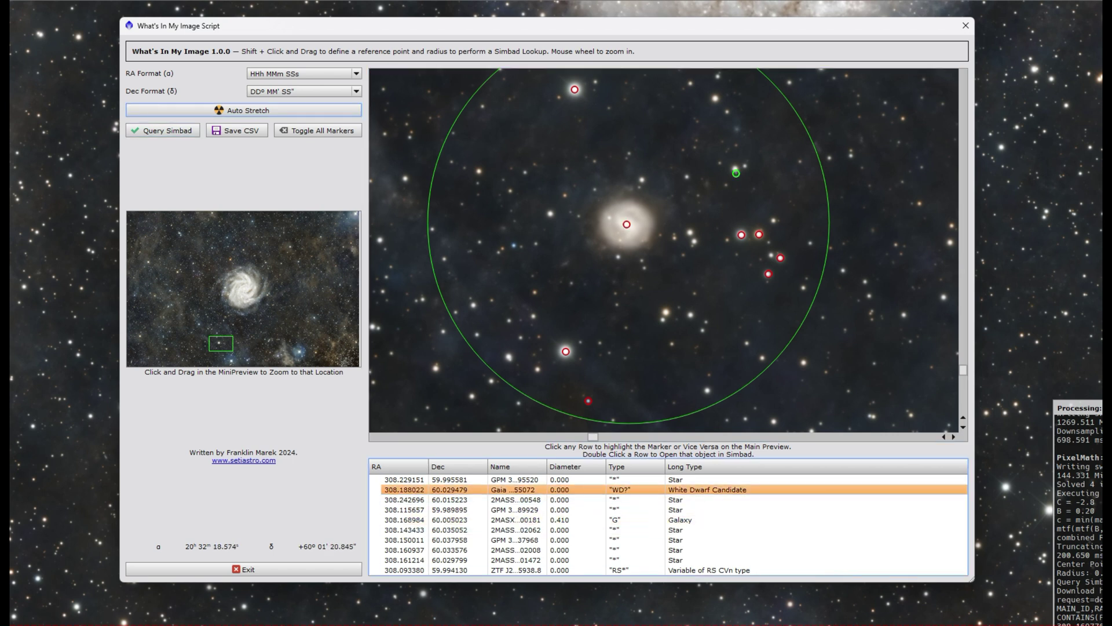
{"action": "double_click", "coordinate": [657, 490]}
{"action": "left_click_drag", "start_coordinate": [658, 89], "coordinate": [784, 66]}
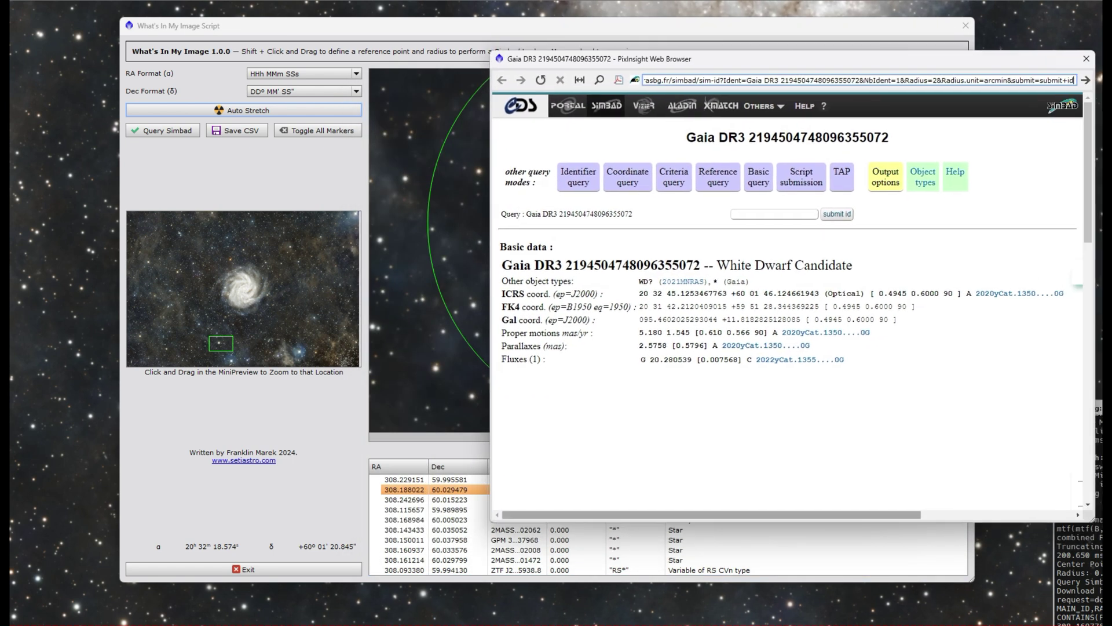
{"action": "left_click_drag", "start_coordinate": [649, 60], "coordinate": [1078, 87]}
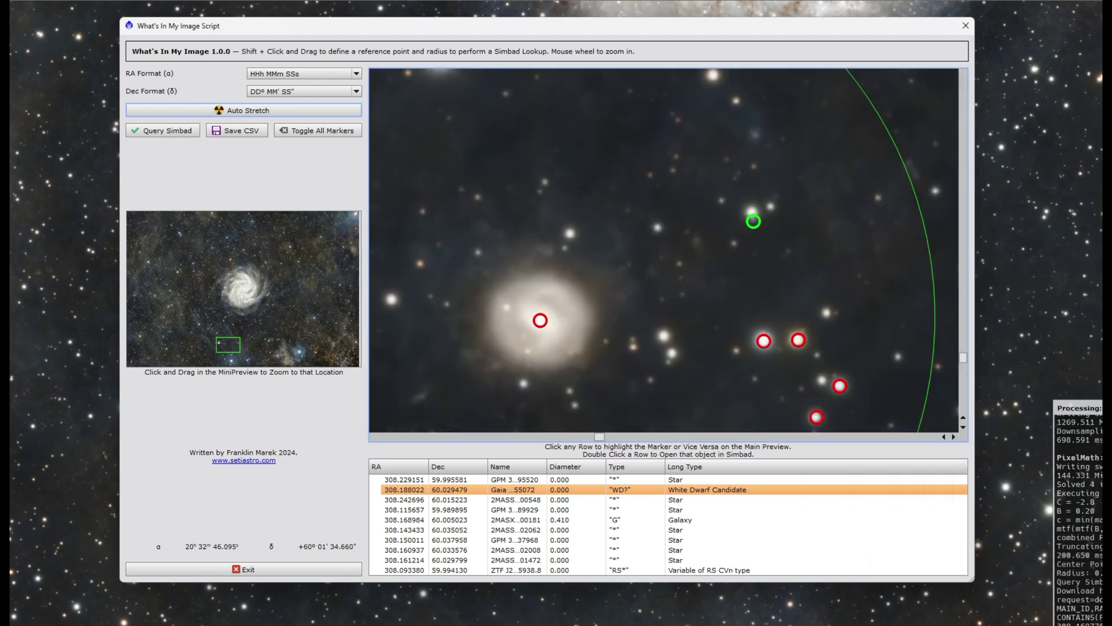
- Examine the white dwarf candidate's marker up close against the adjacent star, and return to a wider view including the small galaxy
{"action": "scroll", "coordinate": [777, 274], "scroll_direction": "up", "scroll_amount": 1}
{"action": "mouse_move", "coordinate": [777, 274]}
{"action": "left_mouse_down"}
{"action": "mouse_move", "coordinate": [517, 138]}
{"action": "mouse_move", "coordinate": [556, 253]}
{"action": "mouse_move", "coordinate": [639, 236]}
{"action": "left_mouse_up"}
{"action": "scroll", "coordinate": [638, 235], "scroll_direction": "up", "scroll_amount": 3}
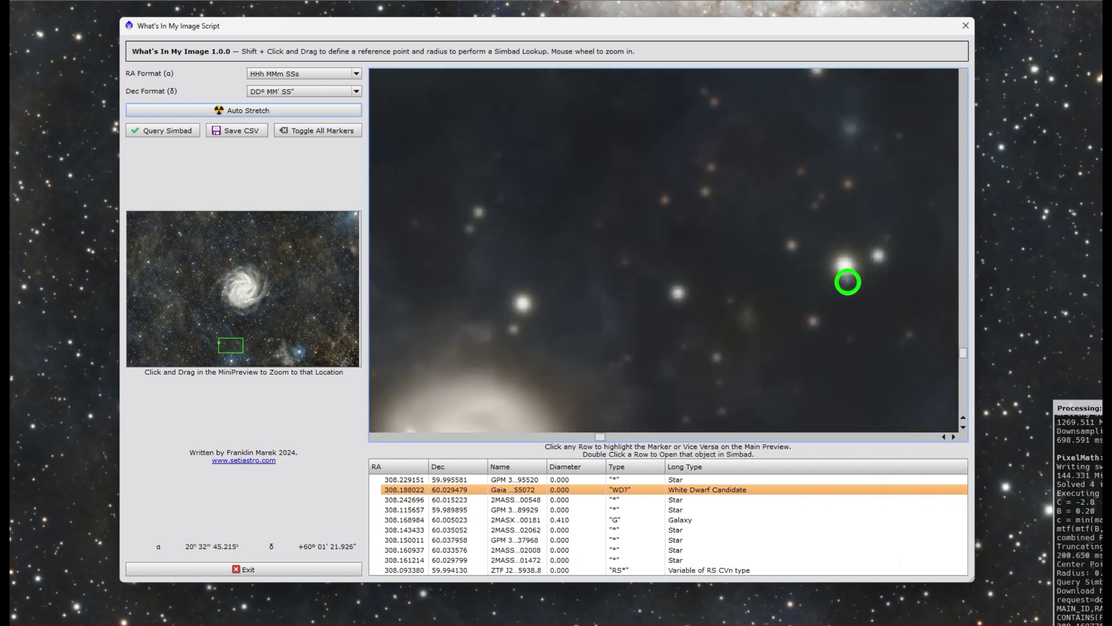
{"action": "left_click_drag", "start_coordinate": [739, 285], "coordinate": [669, 239]}
{"action": "scroll", "coordinate": [669, 240], "scroll_direction": "up", "scroll_amount": 1}
{"action": "scroll", "coordinate": [669, 240], "scroll_direction": "up", "scroll_amount": 1}
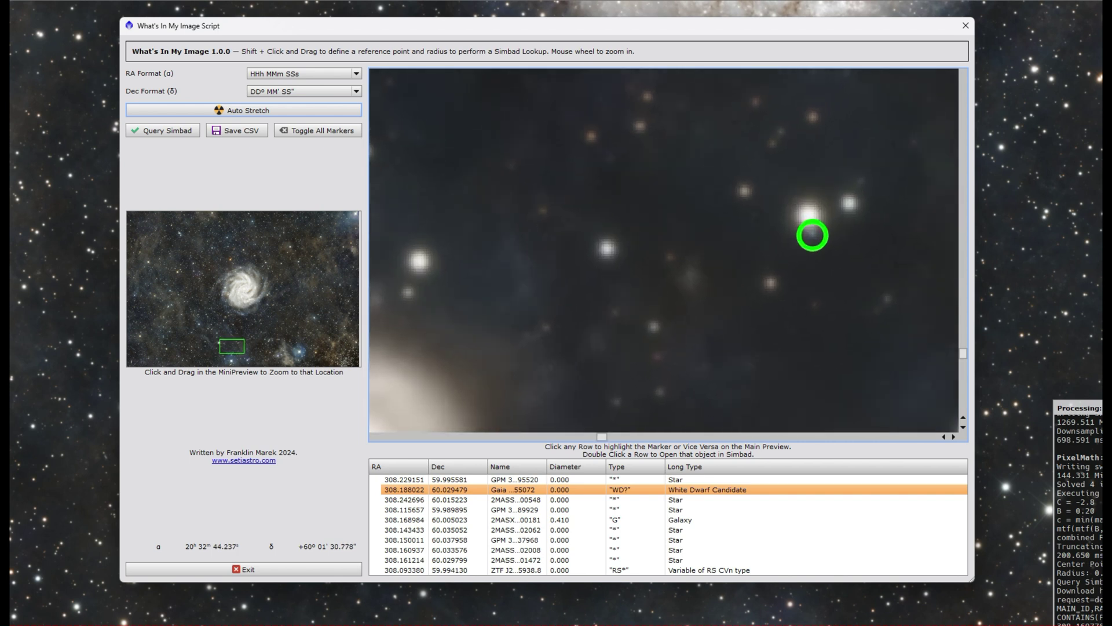
{"action": "left_click_drag", "start_coordinate": [813, 235], "coordinate": [662, 246]}
{"action": "scroll", "coordinate": [663, 246], "scroll_direction": "up", "scroll_amount": 2}
{"action": "left_click_drag", "start_coordinate": [762, 308], "coordinate": [654, 198]}
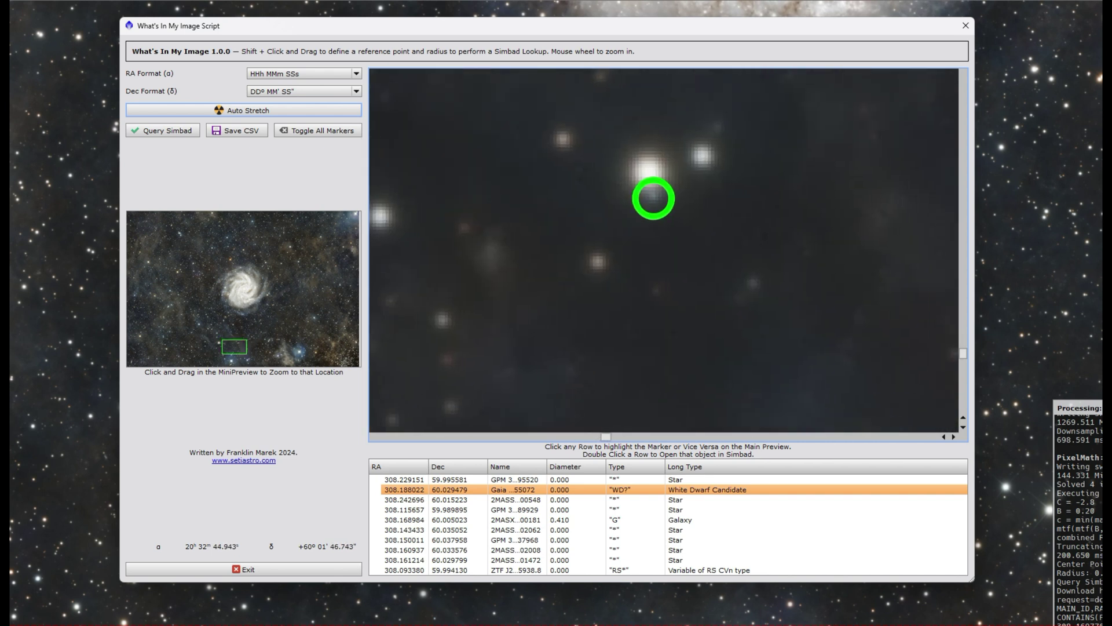
{"action": "scroll", "coordinate": [654, 198], "scroll_direction": "down", "scroll_amount": 1}
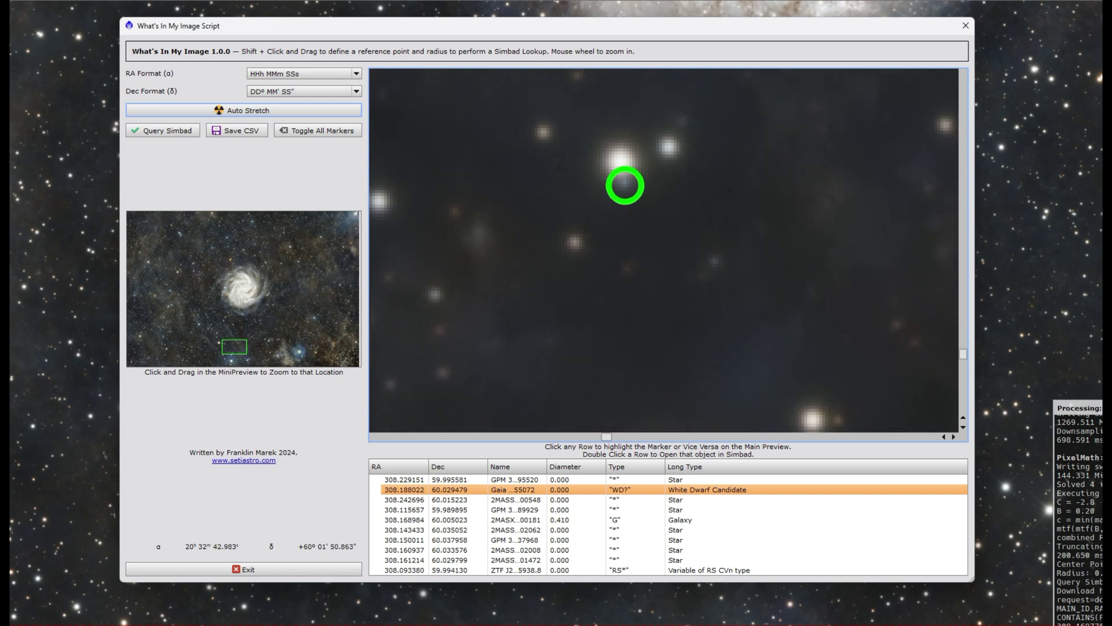
{"action": "scroll", "coordinate": [664, 250], "scroll_direction": "down", "scroll_amount": 4}
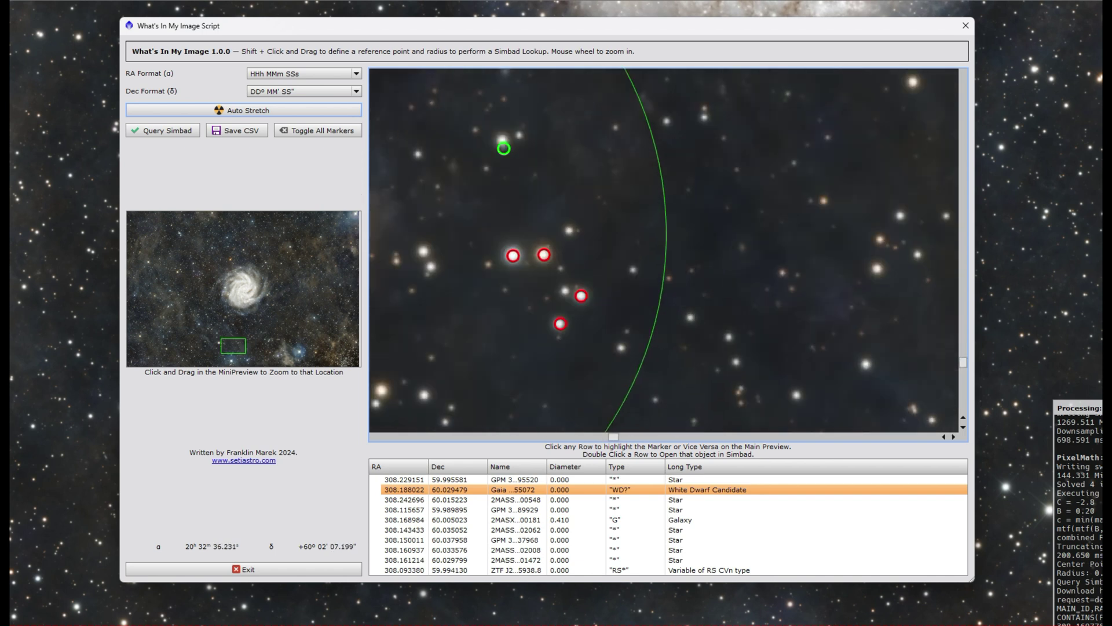
{"action": "scroll", "coordinate": [664, 251], "scroll_direction": "down", "scroll_amount": 4}
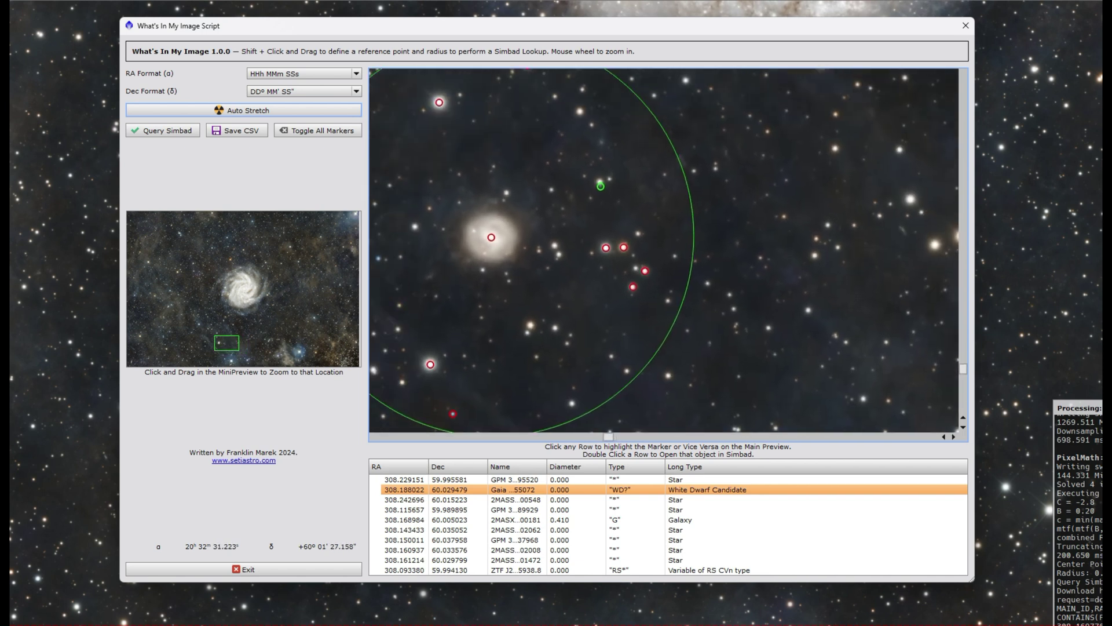
- Highlight the Variable of RS CVn type from the results, and reselect the small galaxy's marker at the circle's center
{"action": "left_click_drag", "start_coordinate": [475, 331], "coordinate": [593, 330]}
{"action": "left_click", "coordinate": [614, 569]}
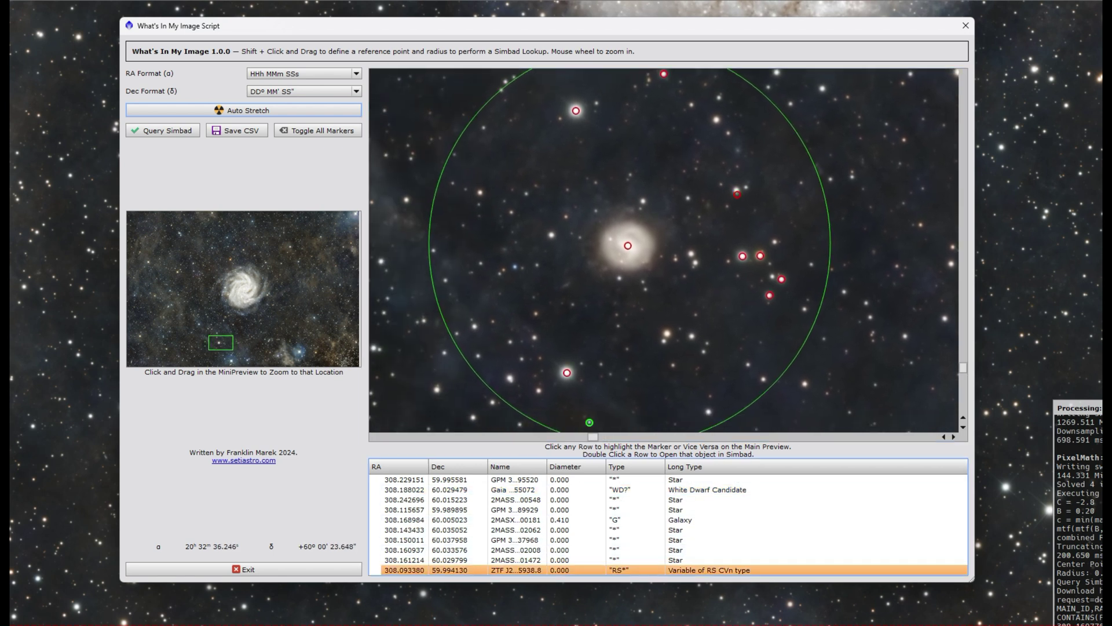
{"action": "left_click", "coordinate": [628, 245]}
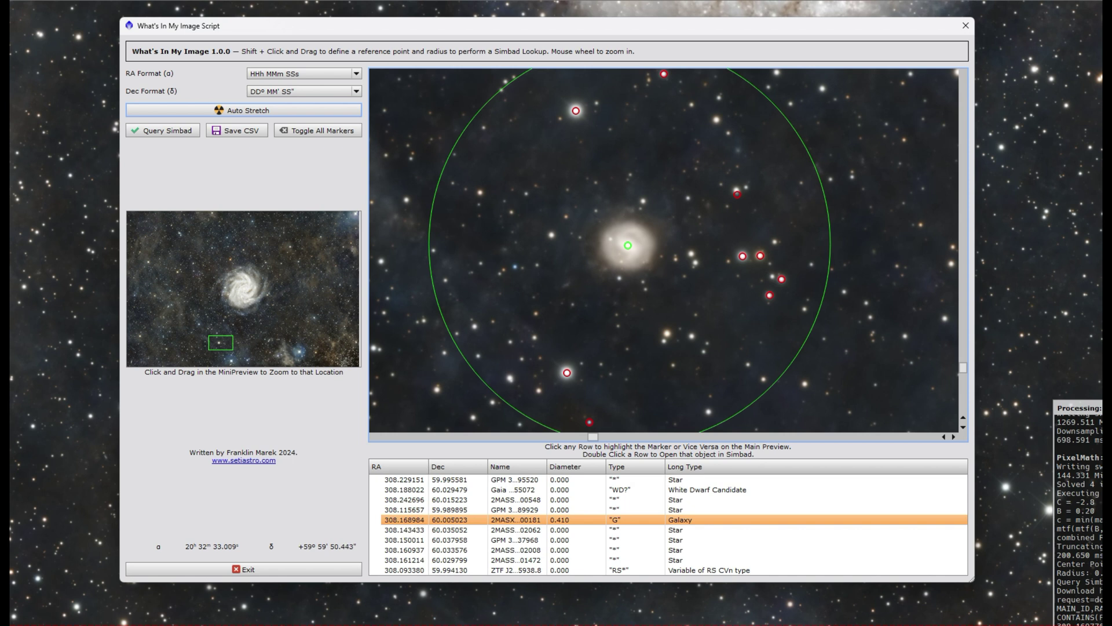
{"action": "left_click_drag", "start_coordinate": [568, 300], "coordinate": [584, 293]}
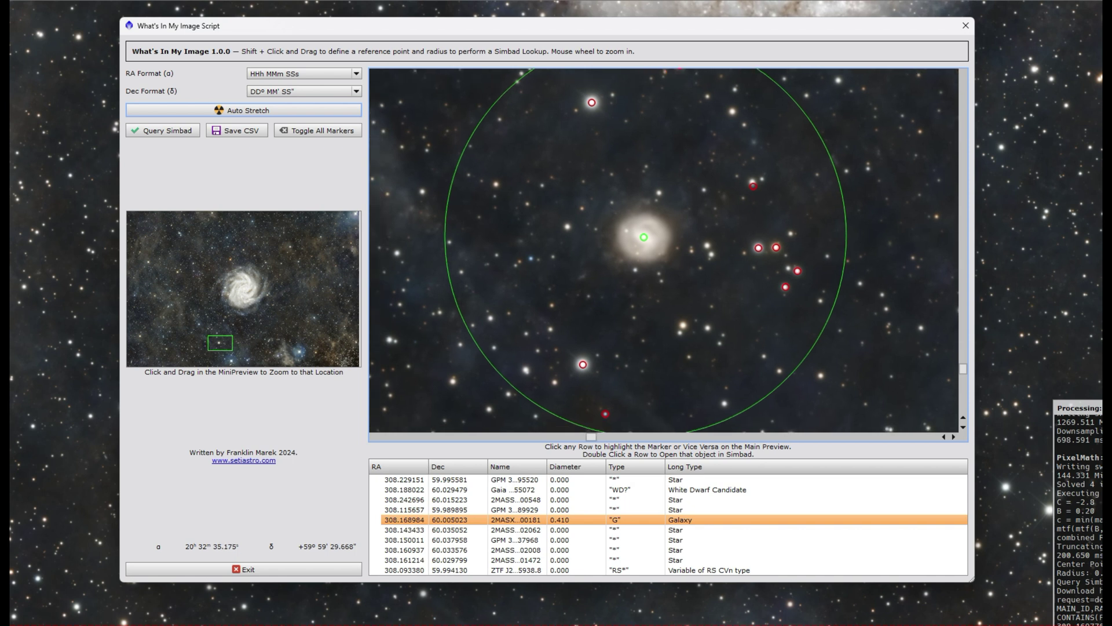
- Query Simbad for a circle centered on the bright orange star above the large spiral and select that star's marker
{"action": "left_click_drag", "start_coordinate": [220, 343], "coordinate": [234, 261]}
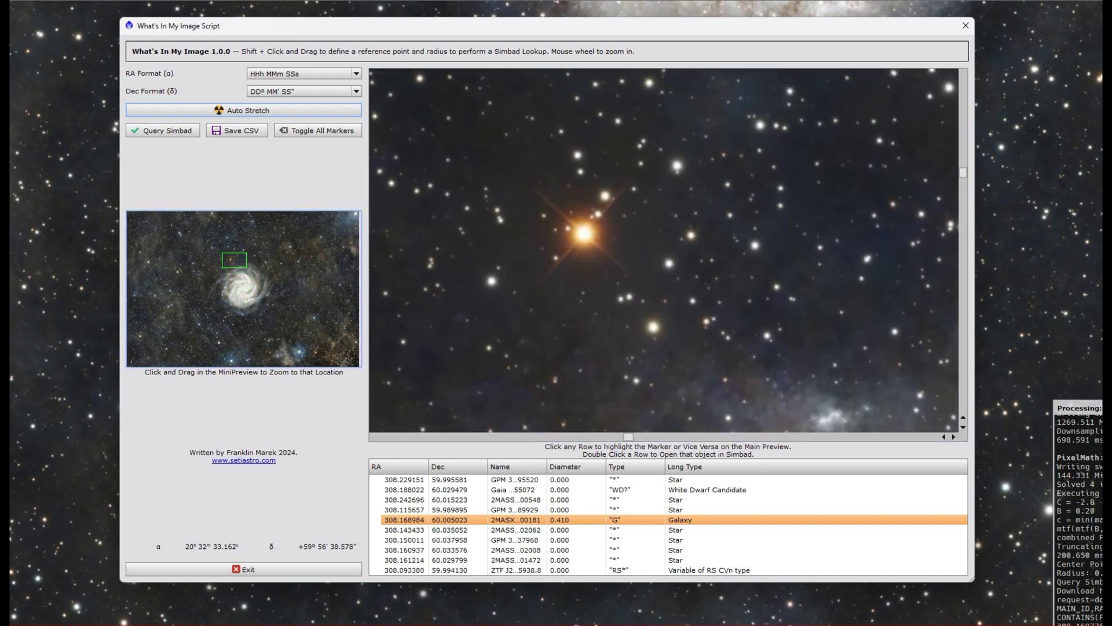
{"action": "left_click_drag", "start_coordinate": [584, 234], "coordinate": [727, 233]}
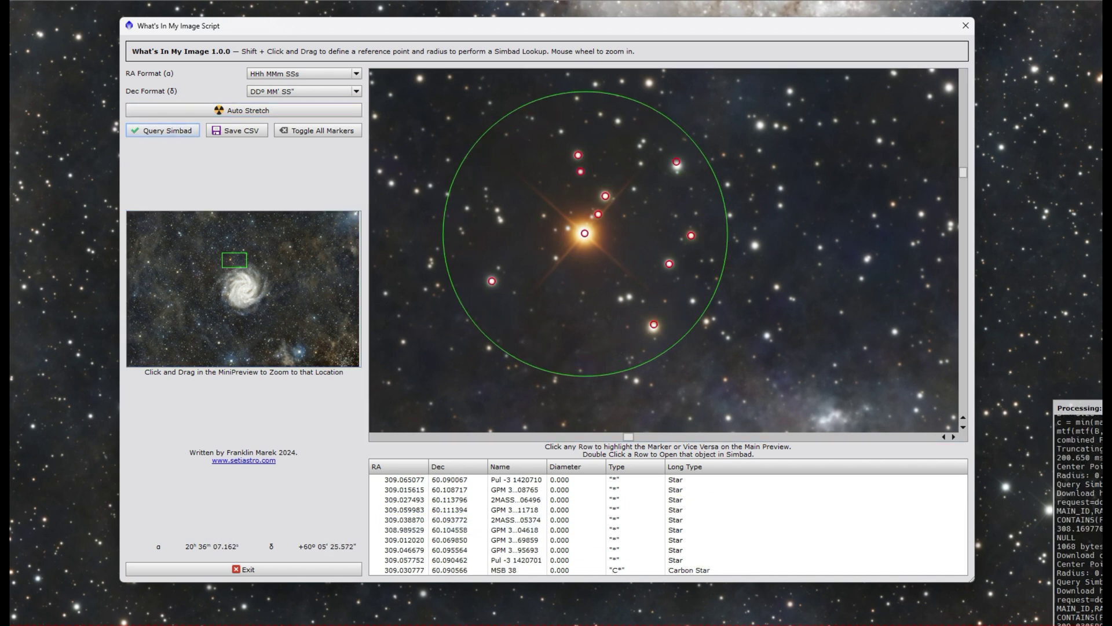
{"action": "left_click", "coordinate": [585, 233]}
- View the Simbad page of the carbon star MSB 38 enlarged to show its sky image, and close the page
{"action": "double_click", "coordinate": [503, 569]}
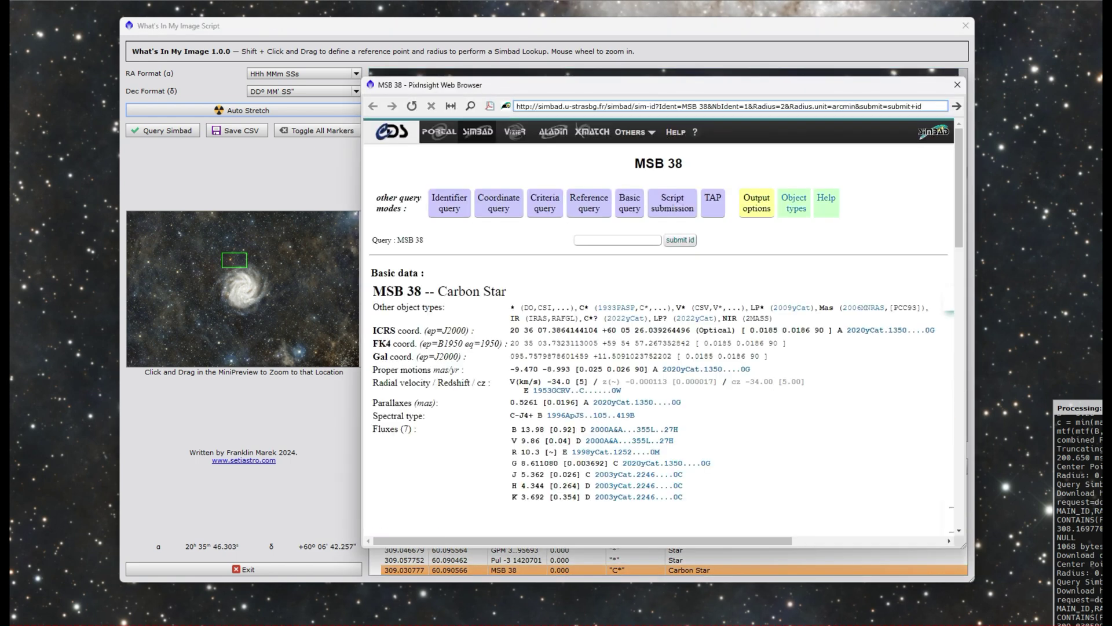
{"action": "left_click_drag", "start_coordinate": [964, 545], "coordinate": [1111, 598]}
{"action": "left_click_drag", "start_coordinate": [811, 84], "coordinate": [601, 36]}
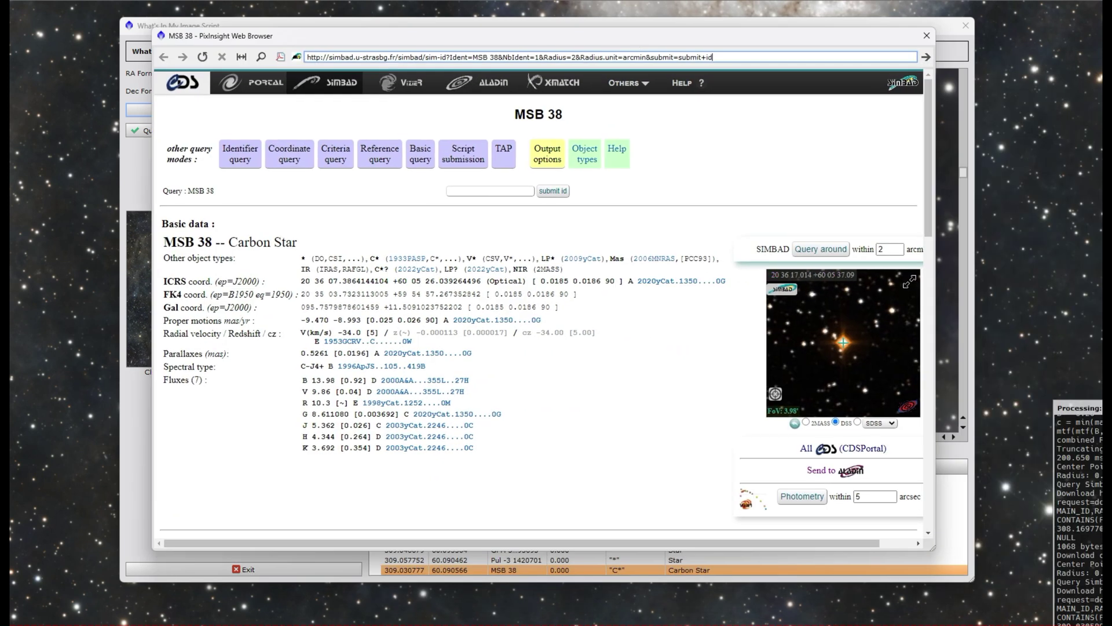
{"action": "left_click_drag", "start_coordinate": [581, 40], "coordinate": [650, 517]}
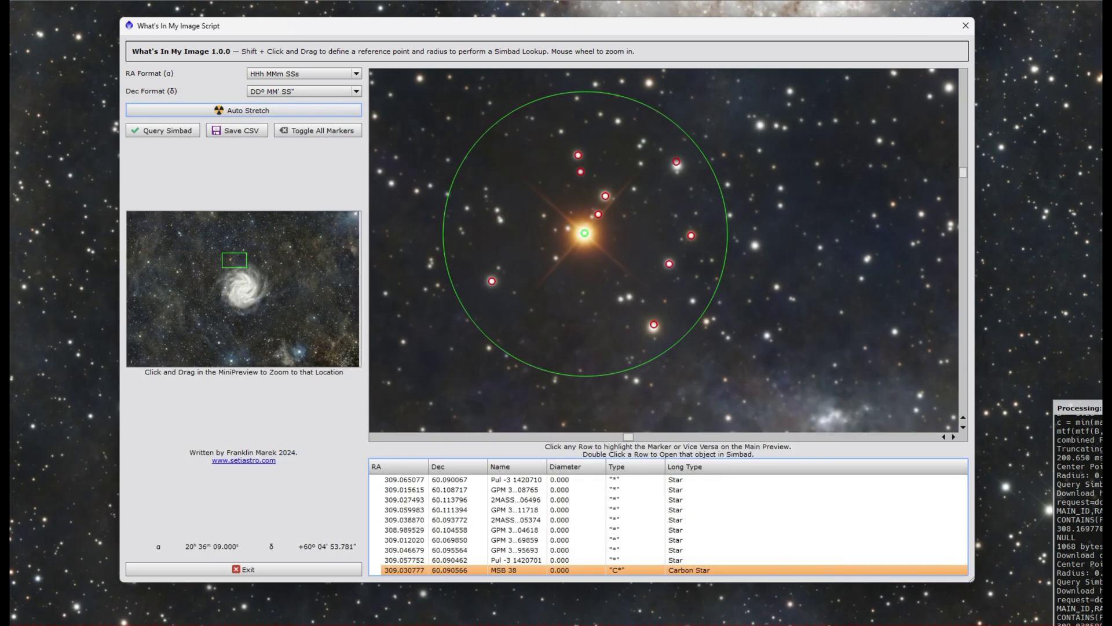
{"action": "left_click_drag", "start_coordinate": [544, 220], "coordinate": [592, 211]}
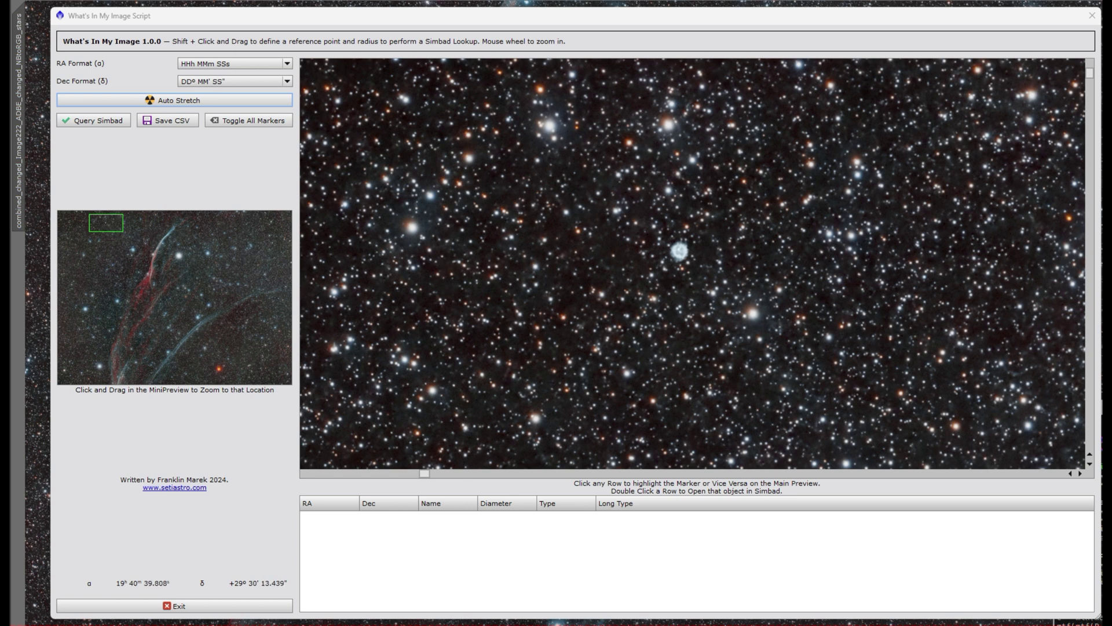
- Query Simbad for a circle centered on the small round pale-blue object near the image's upper edge and select its marker
{"action": "left_click_drag", "start_coordinate": [681, 250], "coordinate": [657, 374]}
{"action": "left_click", "coordinate": [94, 121]}
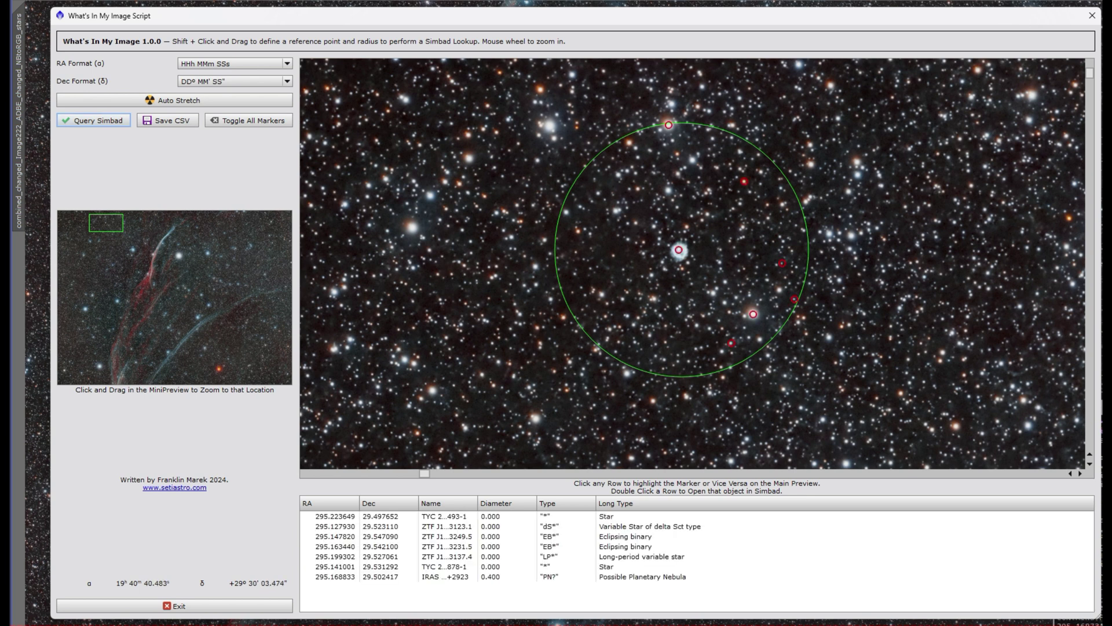
{"action": "left_click", "coordinate": [679, 250]}
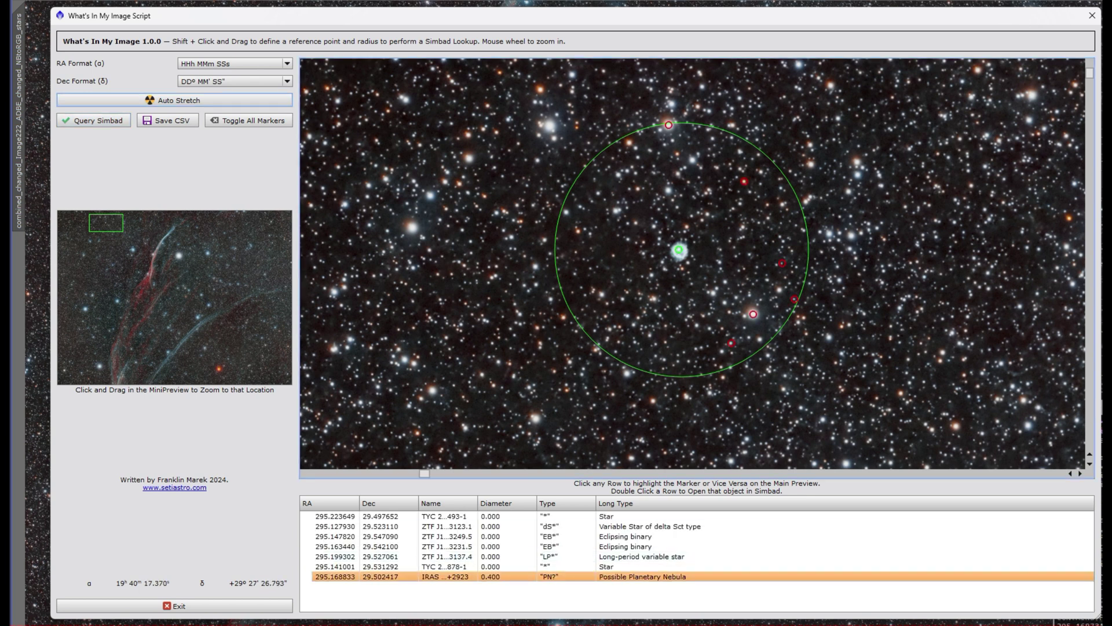
- Open the Simbad page of the Possible Planetary Nebula and examine its sky image, basic data, identifiers and references
{"action": "double_click", "coordinate": [500, 576]}
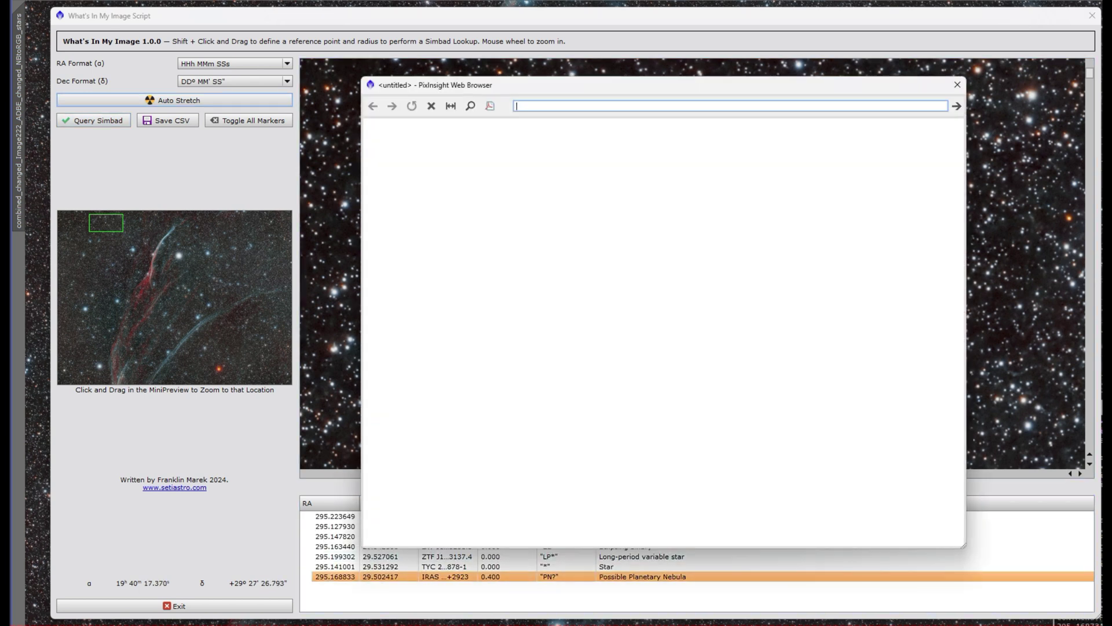
{"action": "left_click_drag", "start_coordinate": [681, 90], "coordinate": [571, 74]}
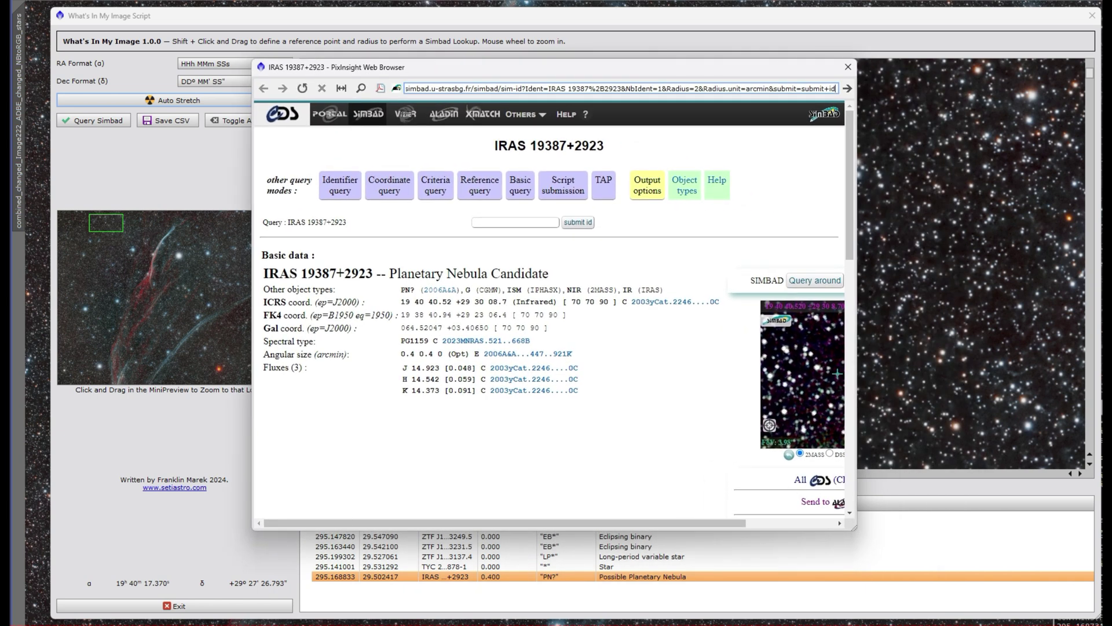
{"action": "left_click_drag", "start_coordinate": [638, 523], "coordinate": [726, 523]}
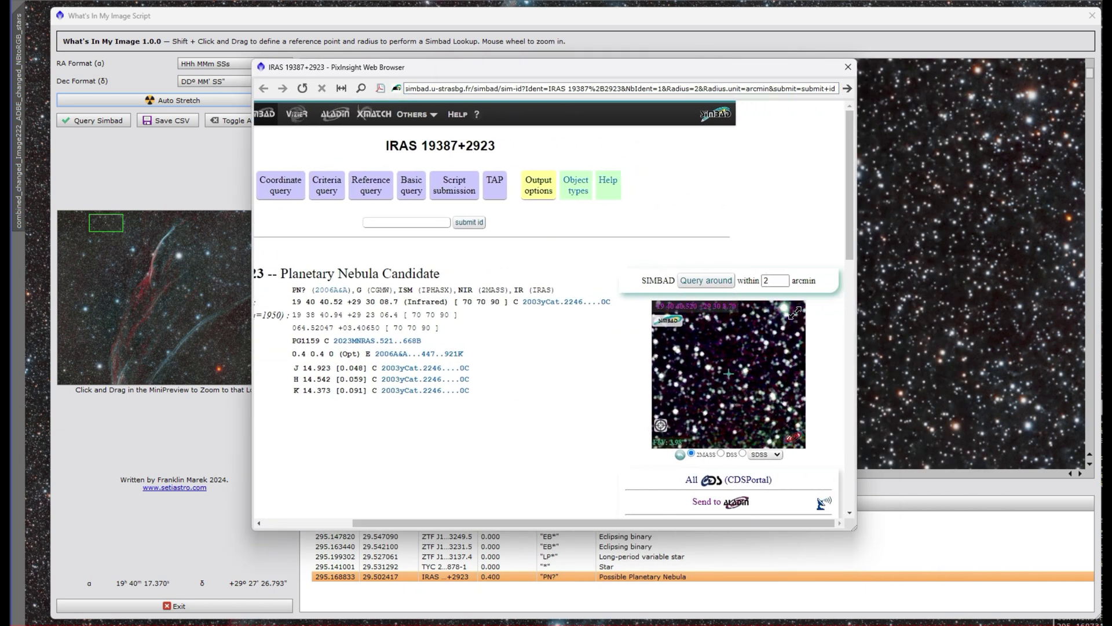
{"action": "left_click_drag", "start_coordinate": [726, 523], "coordinate": [637, 523]}
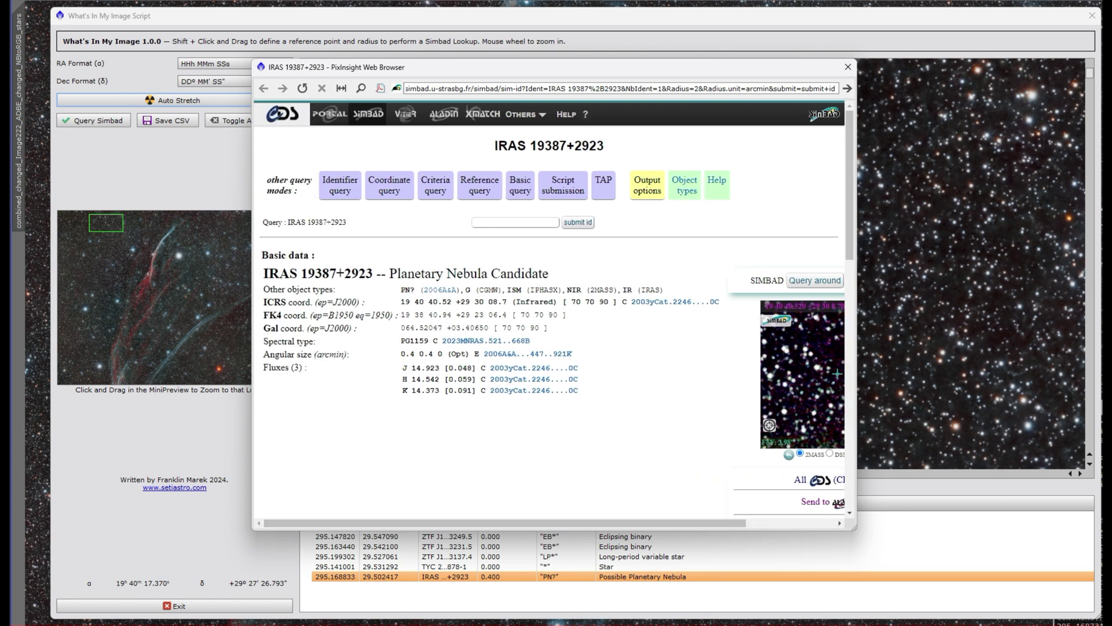
{"action": "mouse_move", "coordinate": [272, 314]}
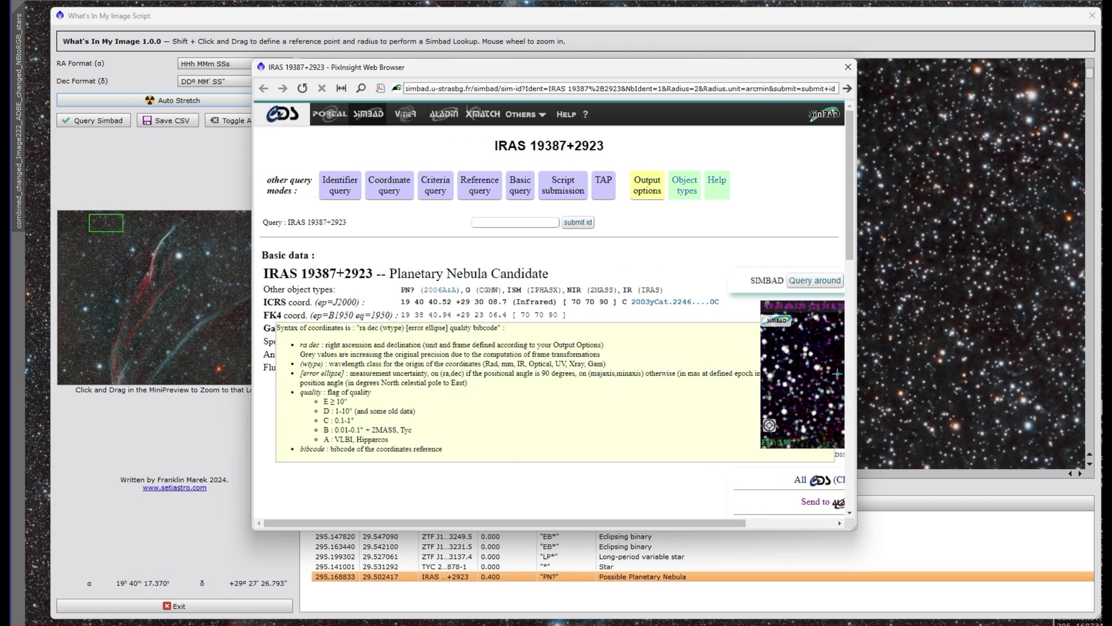
{"action": "scroll", "coordinate": [550, 307], "scroll_direction": "down", "scroll_amount": 5}
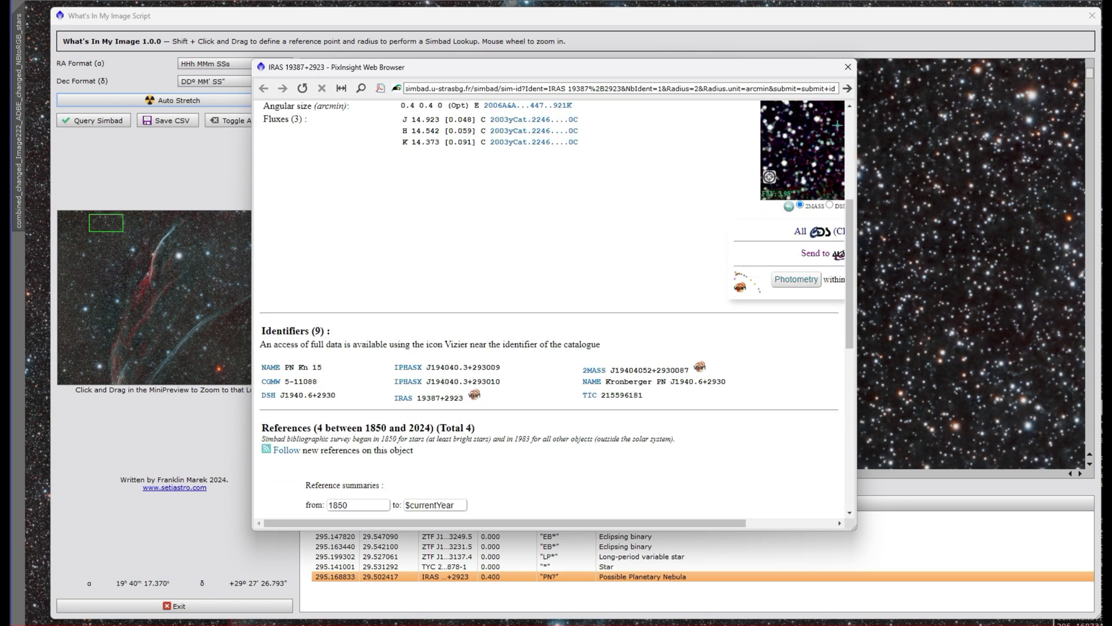
{"action": "scroll", "coordinate": [412, 419], "scroll_direction": "down", "scroll_amount": 3}
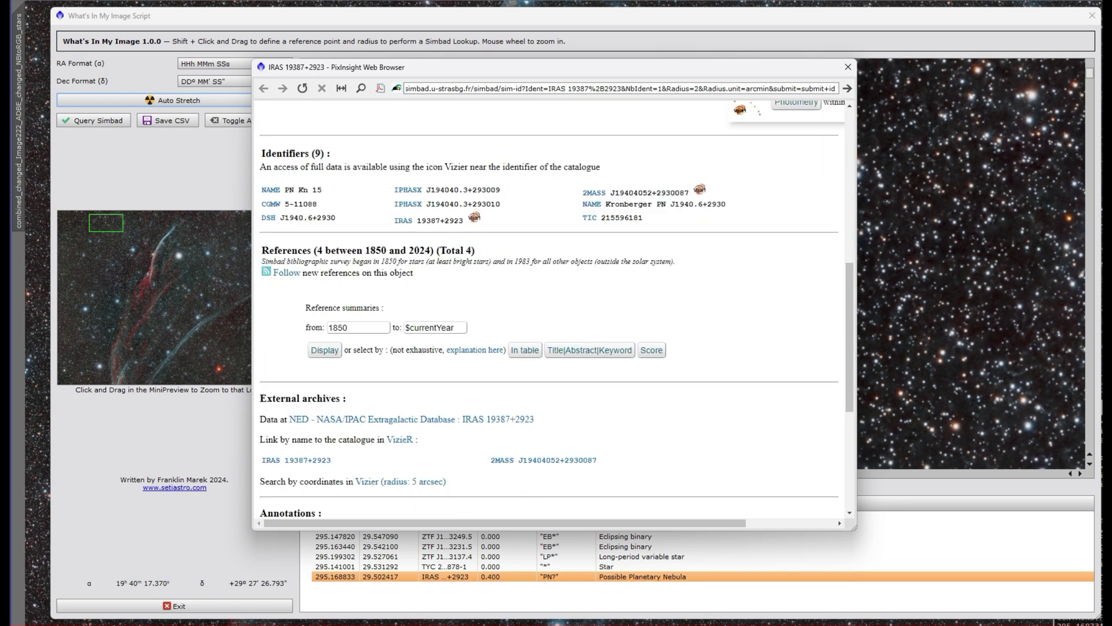
- Open the NED entry for IRAS 19387+2923 in an enlarged browser window, review its overview, and open its references
{"action": "left_click", "coordinate": [412, 419]}
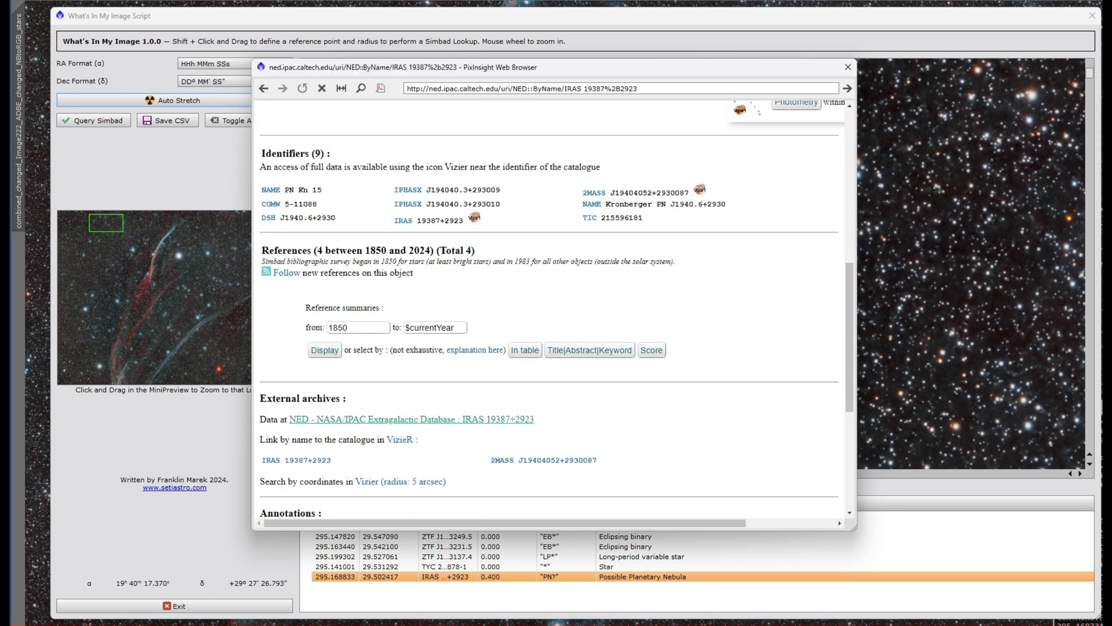
{"action": "left_click_drag", "start_coordinate": [855, 528], "coordinate": [1010, 613]}
{"action": "scroll", "coordinate": [568, 336], "scroll_direction": "down", "scroll_amount": 3}
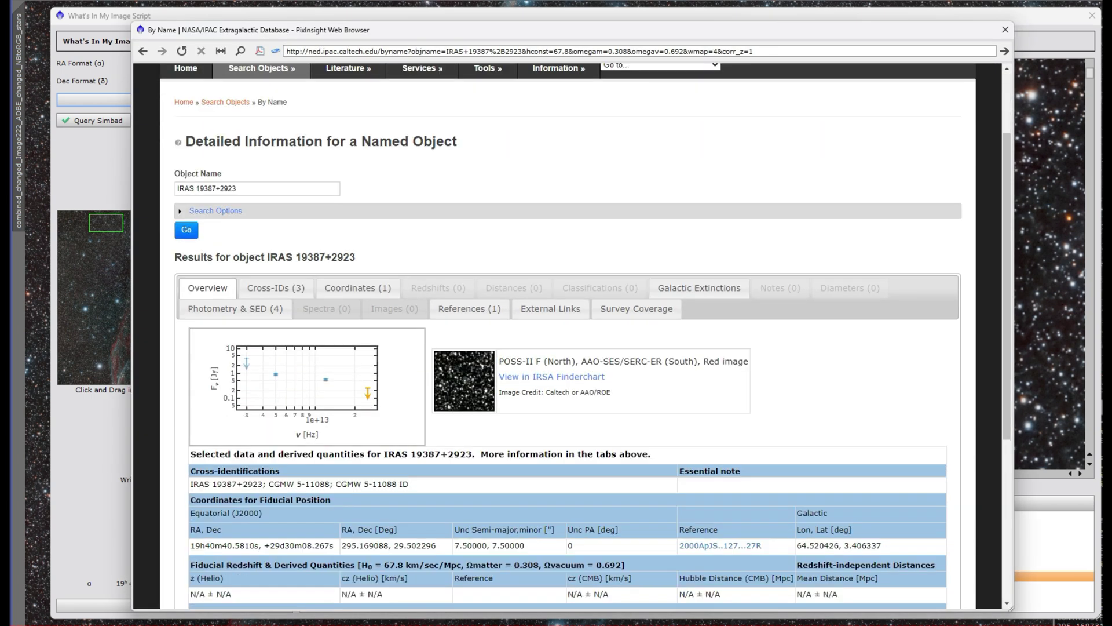
{"action": "scroll", "coordinate": [568, 336], "scroll_direction": "down", "scroll_amount": 3}
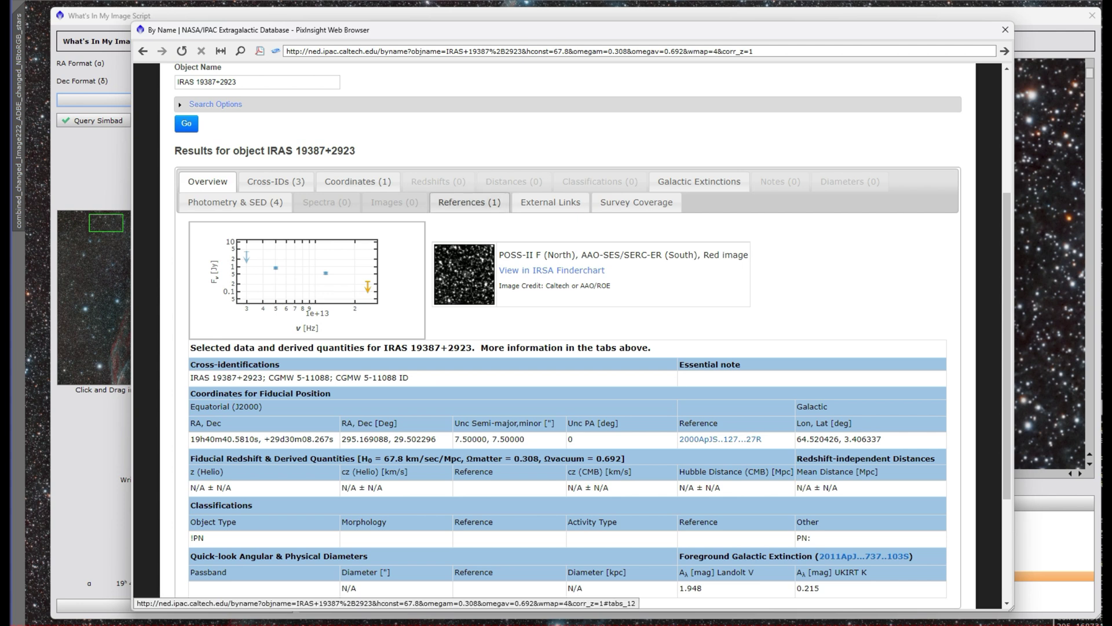
{"action": "left_click", "coordinate": [469, 202]}
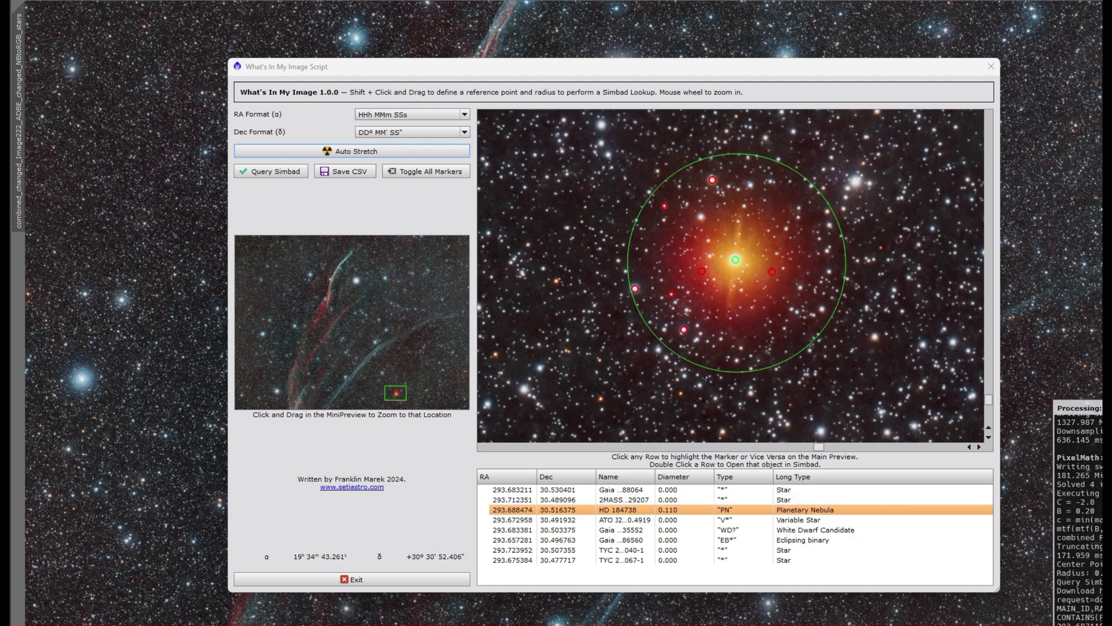
- Open the Simbad page of the planetary nebula HD 184738 and mark its identifier Campbell's Hydrogen Star
{"action": "double_click", "coordinate": [626, 509]}
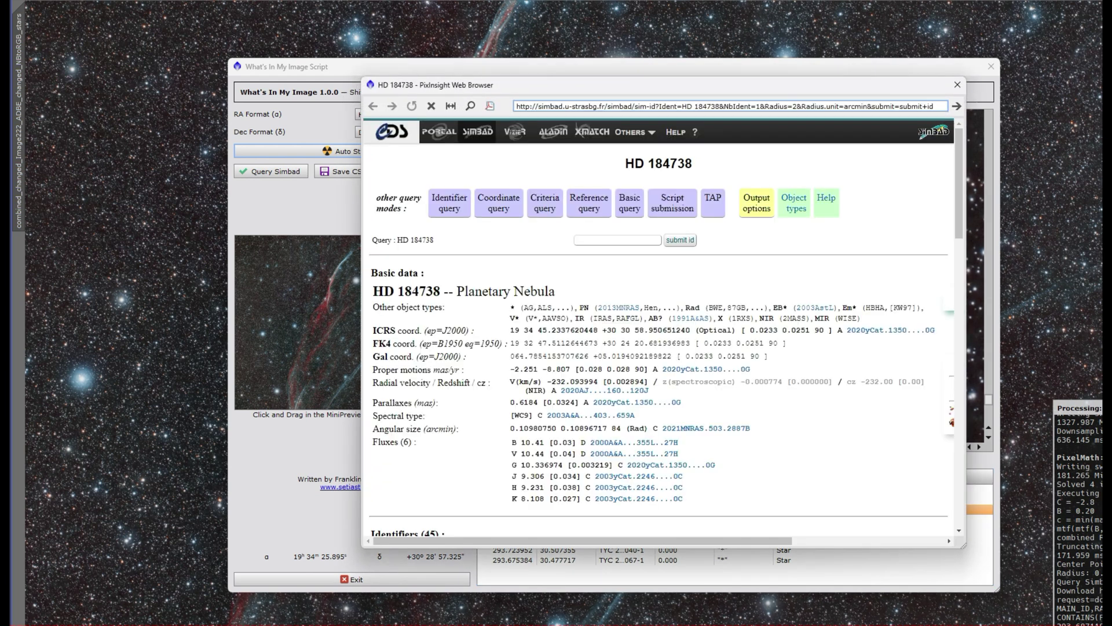
{"action": "left_click_drag", "start_coordinate": [959, 181], "coordinate": [959, 266]}
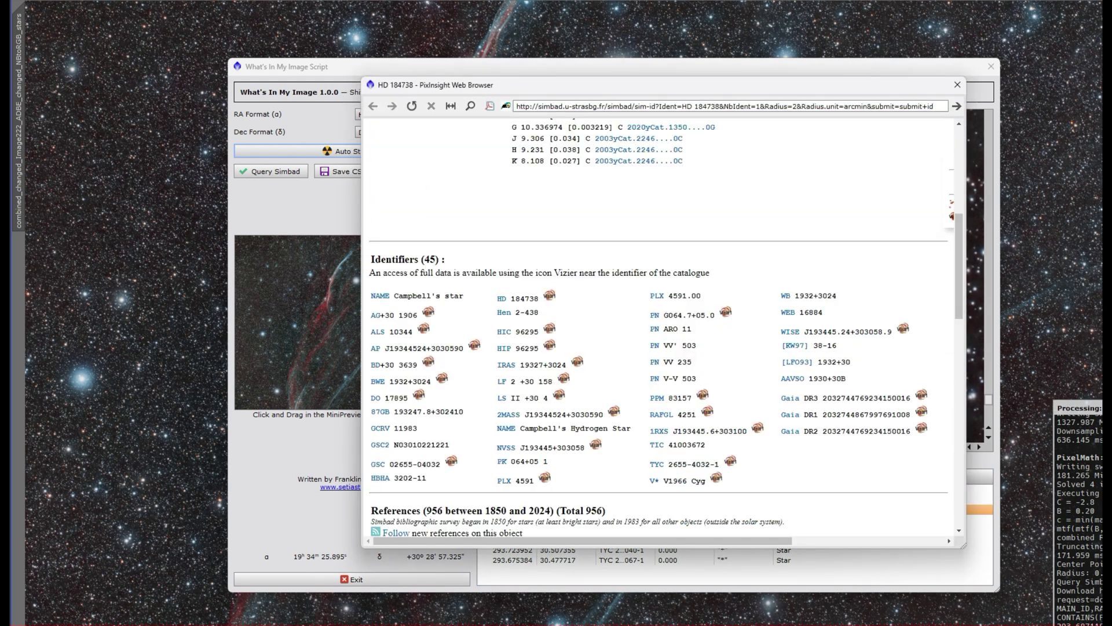
{"action": "left_click_drag", "start_coordinate": [520, 429], "coordinate": [630, 429]}
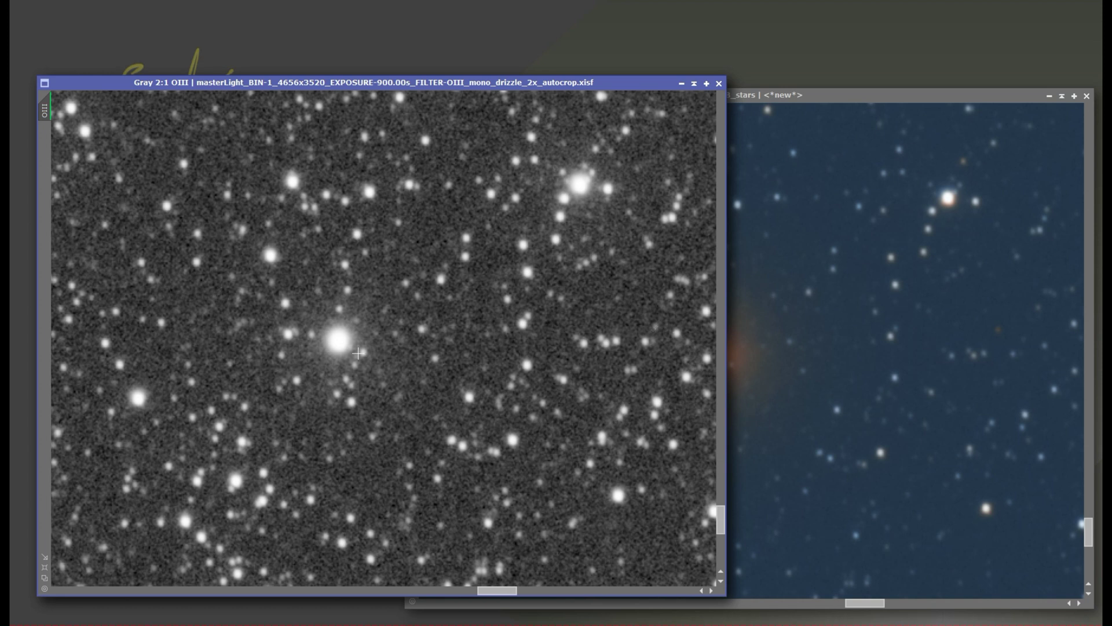
- Compare the bright star's appearance in the OIII and Ha master images and bring the NBtoRGB_stars image to the front
{"action": "left_click_drag", "start_coordinate": [339, 345], "coordinate": [359, 350]}
{"action": "key", "text": "ctrl+Tab"}
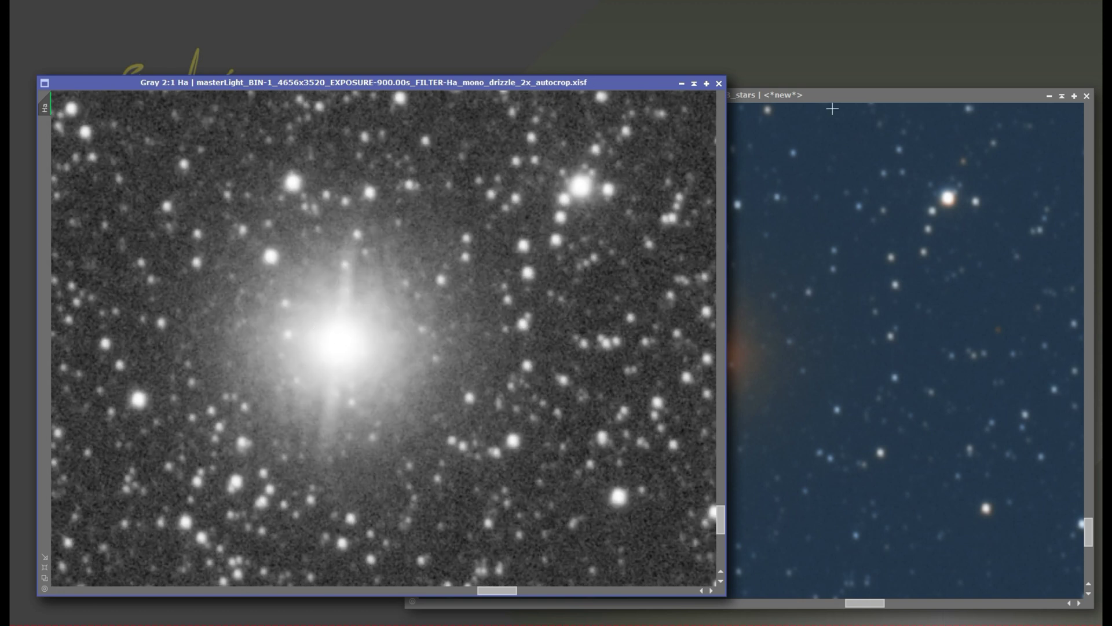
{"action": "key", "text": "ctrl+Tab"}
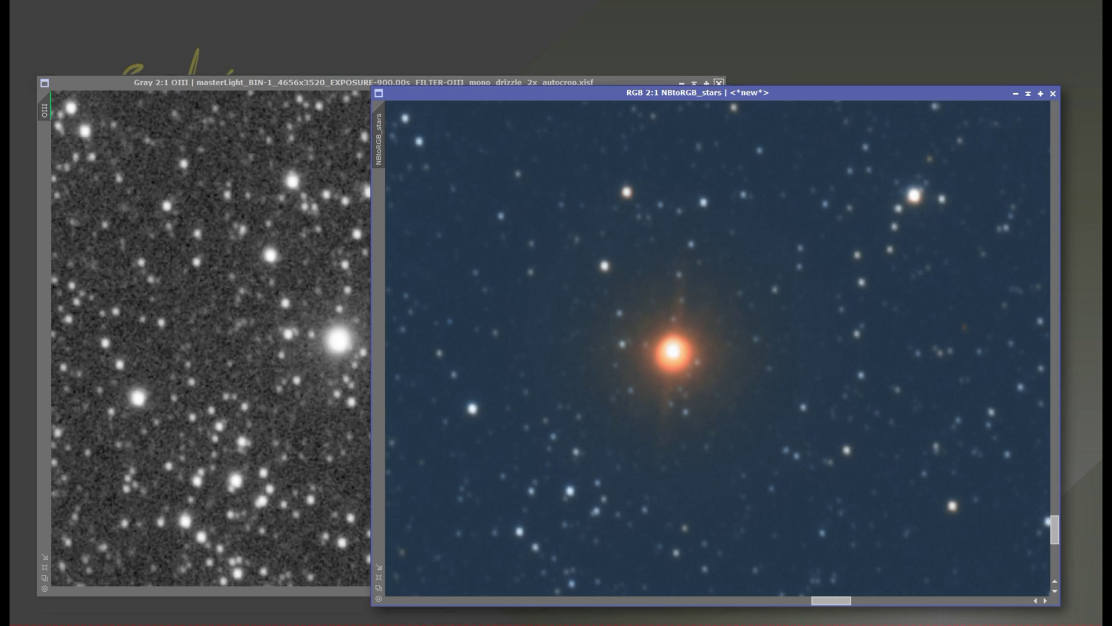
- Close the OIII image and examine the orange star in NBtoRGB_stars both up close and against the wider star field
{"action": "left_click", "coordinate": [719, 83]}
{"action": "left_click_drag", "start_coordinate": [724, 93], "coordinate": [713, 40]}
{"action": "scroll", "coordinate": [657, 308], "scroll_direction": "up", "scroll_amount": 1}
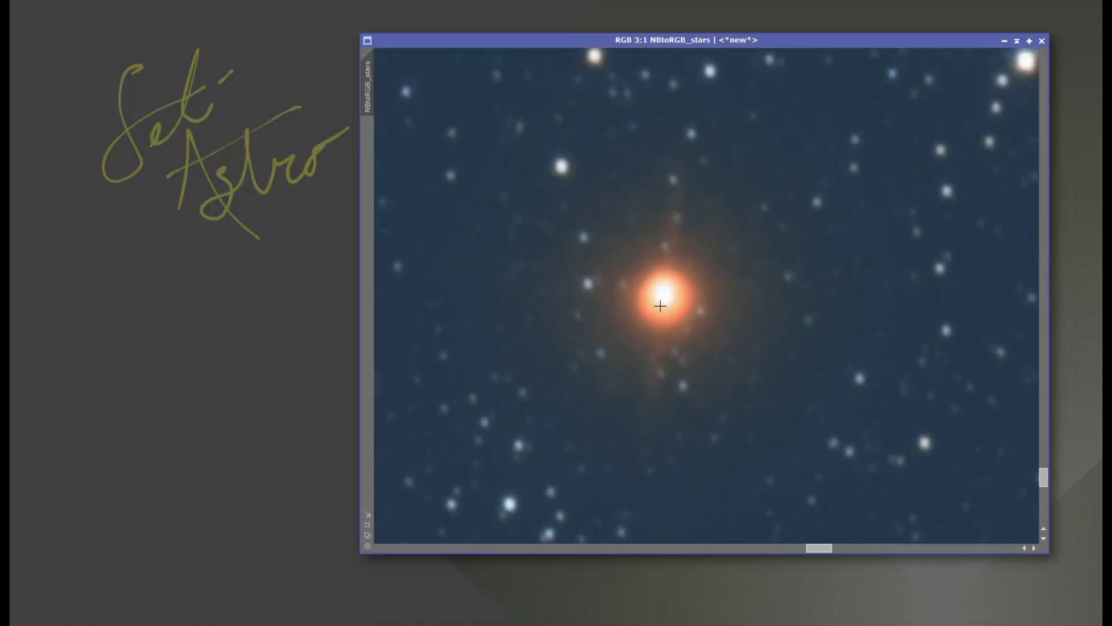
{"action": "scroll", "coordinate": [660, 306], "scroll_direction": "down", "scroll_amount": 2}
{"action": "scroll", "coordinate": [661, 306], "scroll_direction": "up", "scroll_amount": 1}
{"action": "scroll", "coordinate": [658, 307], "scroll_direction": "up", "scroll_amount": 1}
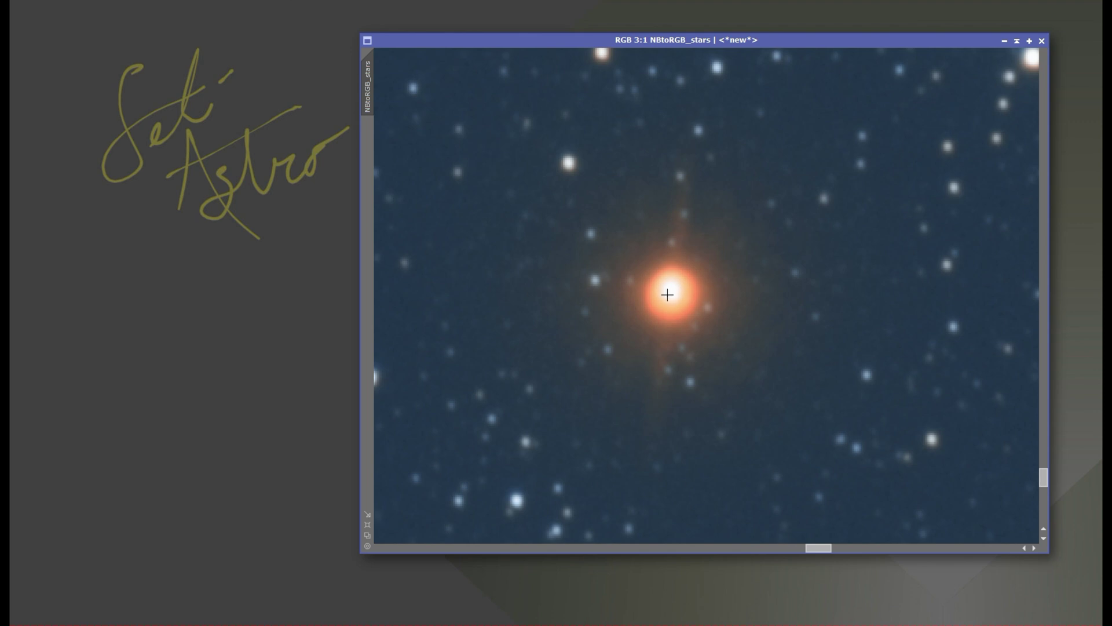
{"action": "scroll", "coordinate": [668, 295], "scroll_direction": "down", "scroll_amount": 1}
{"action": "scroll", "coordinate": [686, 309], "scroll_direction": "down", "scroll_amount": 1}
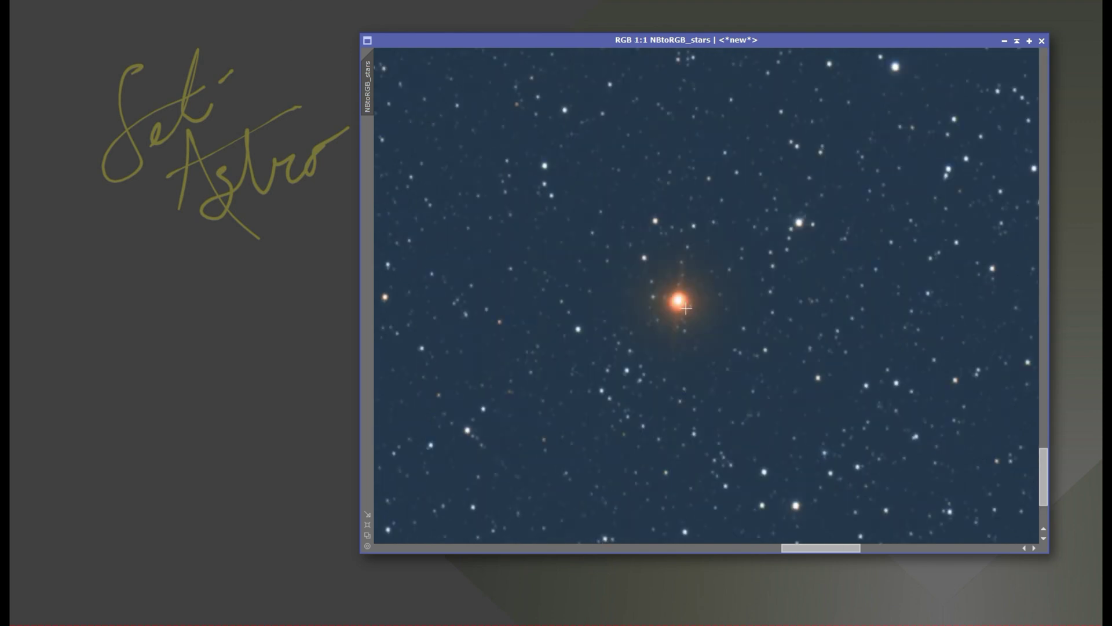
{"action": "scroll", "coordinate": [687, 309], "scroll_direction": "down", "scroll_amount": 4}
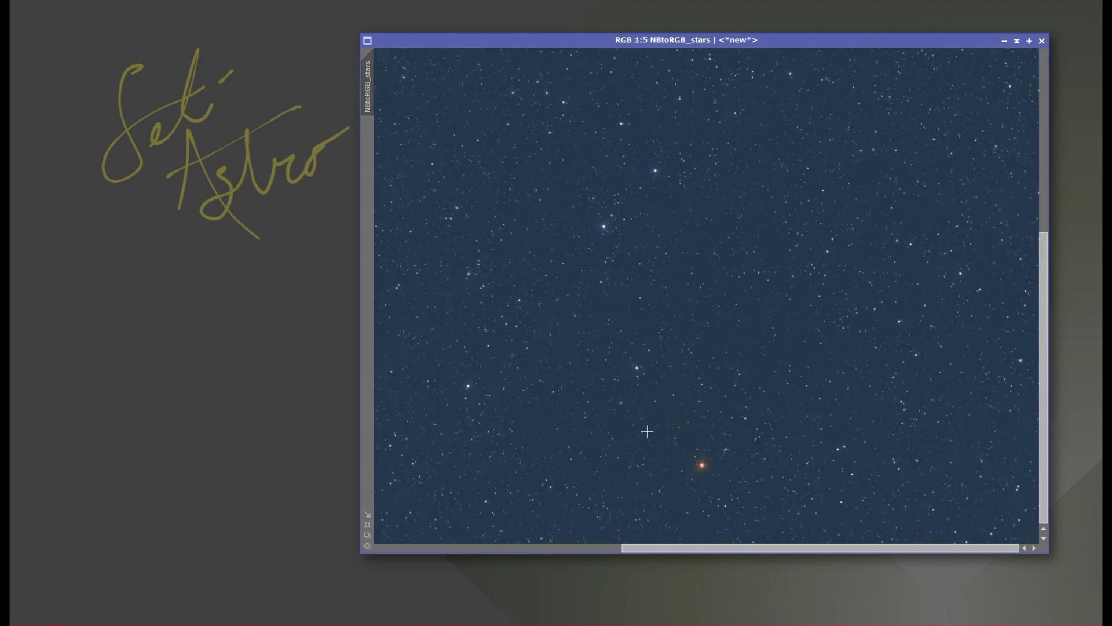
{"action": "scroll", "coordinate": [658, 445], "scroll_direction": "down", "scroll_amount": 1}
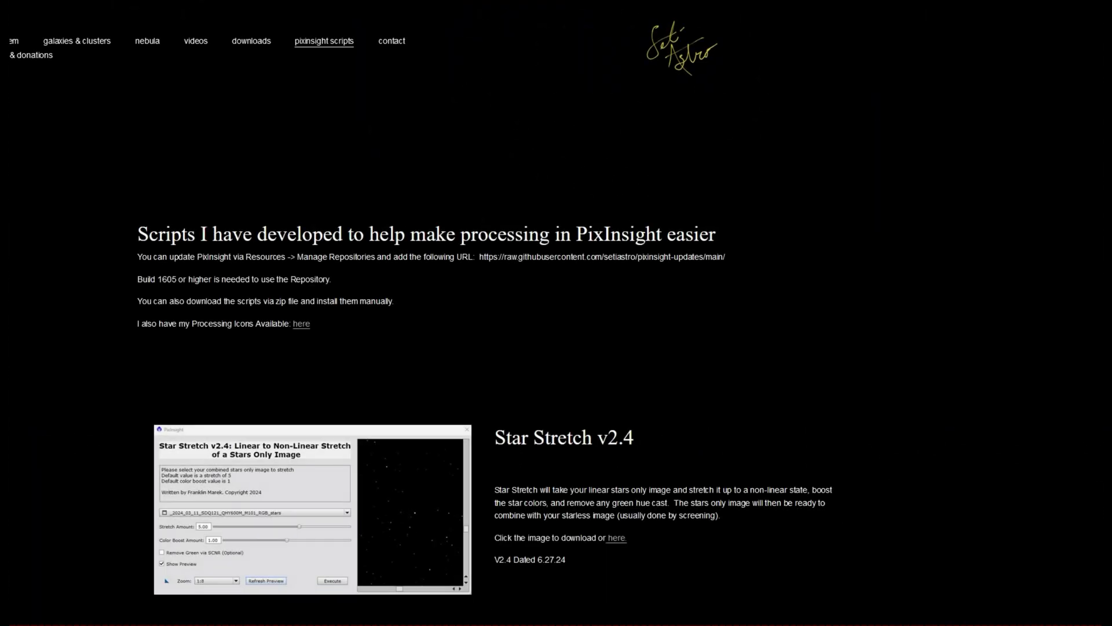
- Find the What's In My Image Script entry on the Seti Astro website's PixInsight scripts page, and return to the repository instructions
{"action": "scroll", "coordinate": [556, 313], "scroll_direction": "down", "scroll_amount": 15}
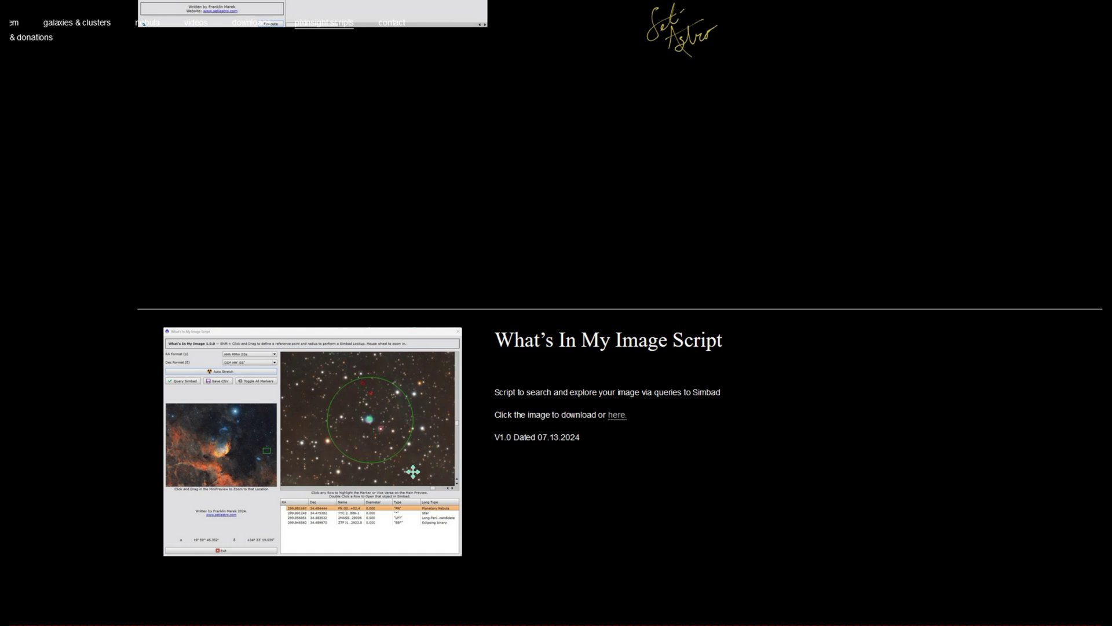
{"action": "scroll", "coordinate": [556, 313], "scroll_direction": "up", "scroll_amount": 20}
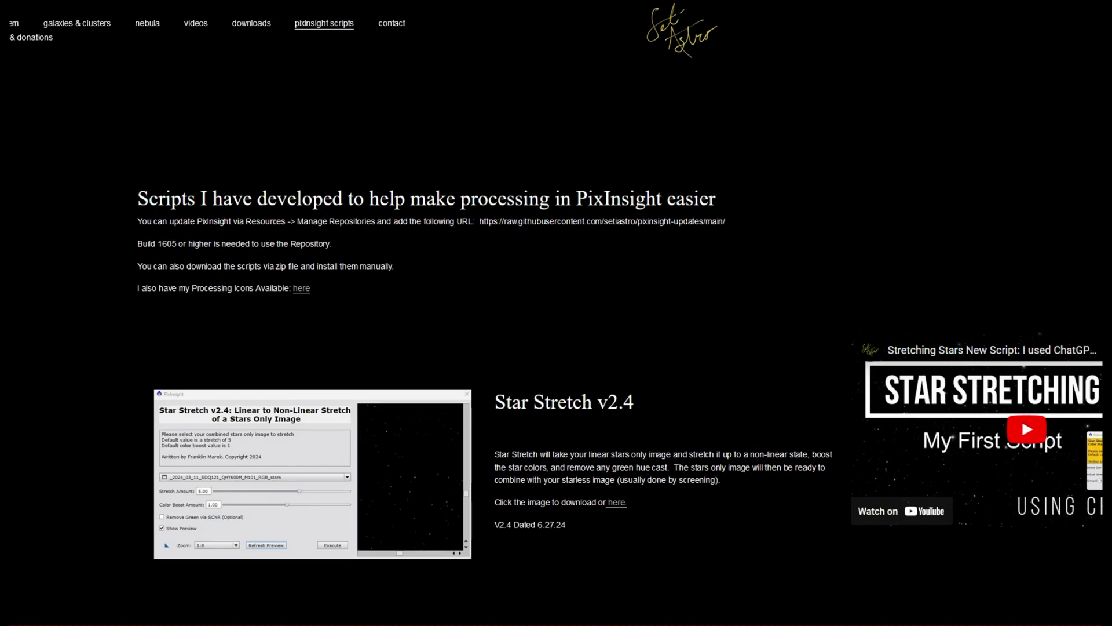